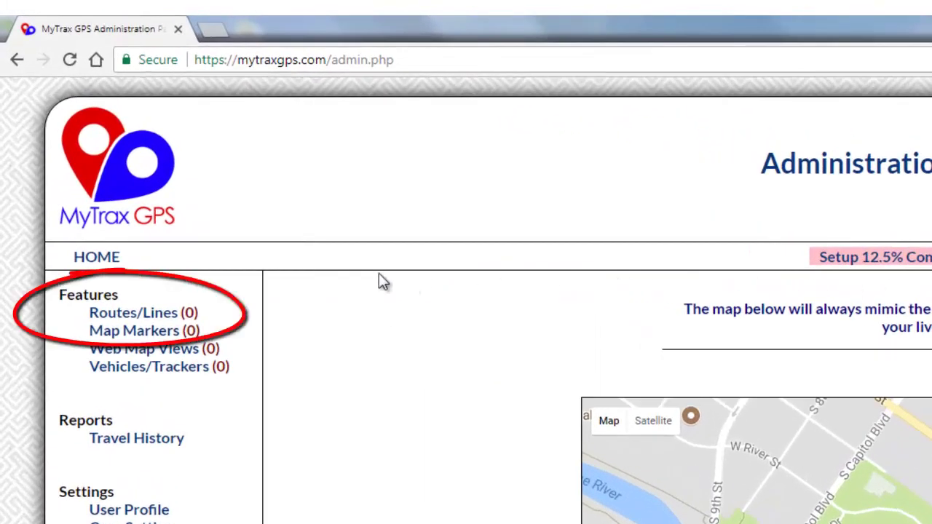
- Create a new route line and plot it west along Julia Davis Dr from the park junction near S 3rd St, stopping before Idaho Black History Museum
click(155, 315)
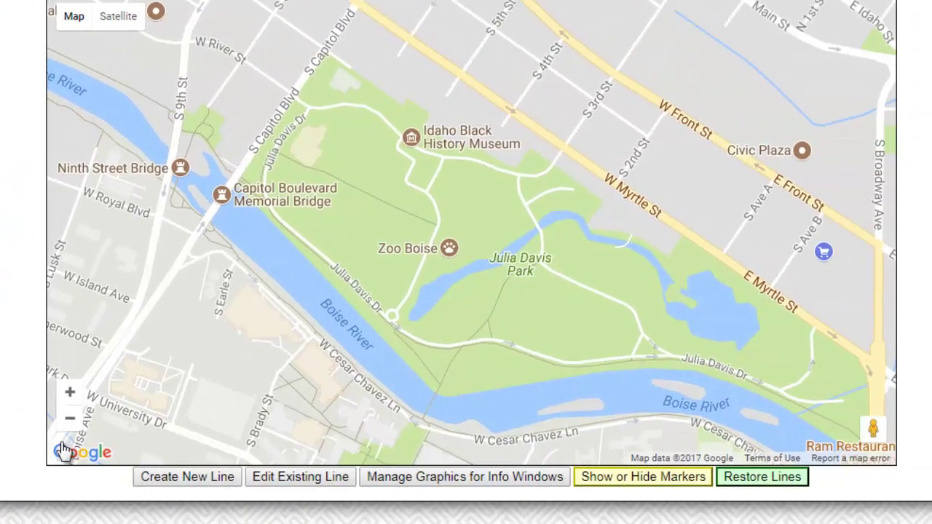
click(213, 478)
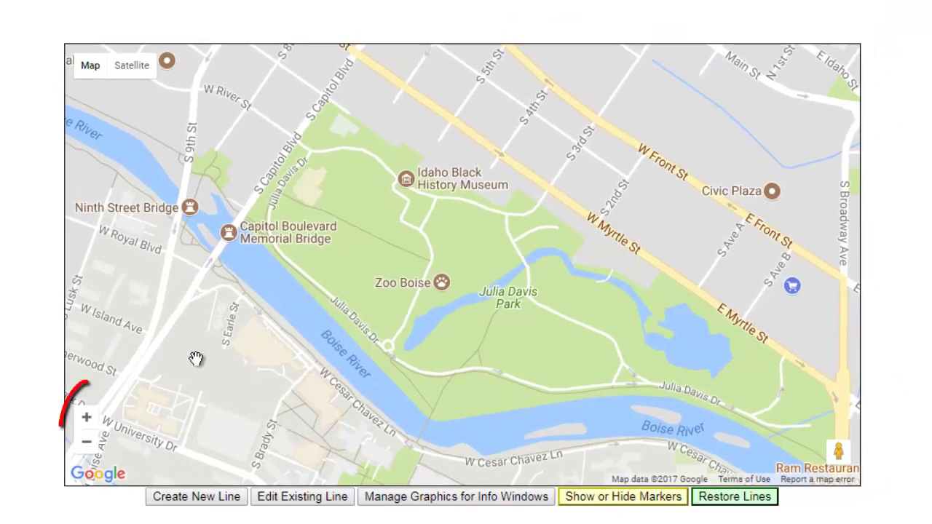
click(85, 417)
mouse_move(416, 221)
mouse_down()
mouse_move(471, 223)
mouse_move(462, 279)
mouse_up()
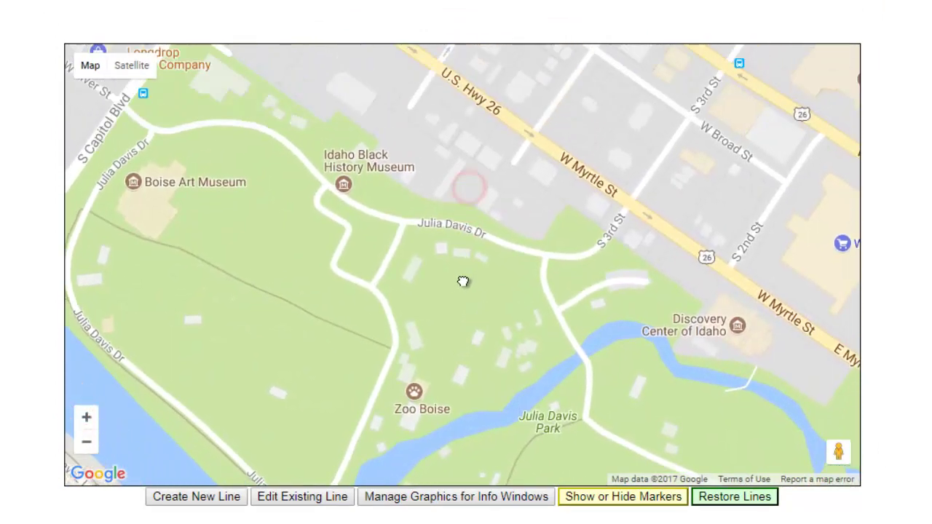
click(543, 258)
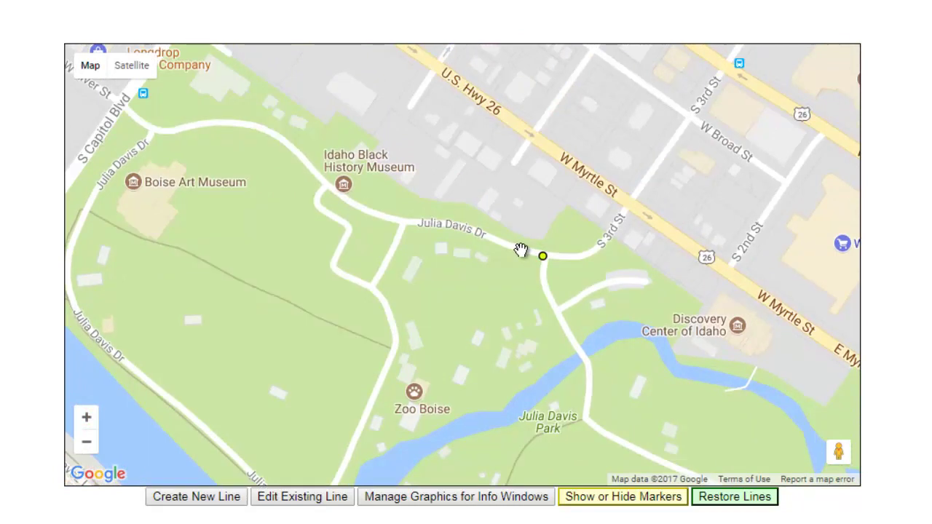
click(521, 250)
click(490, 240)
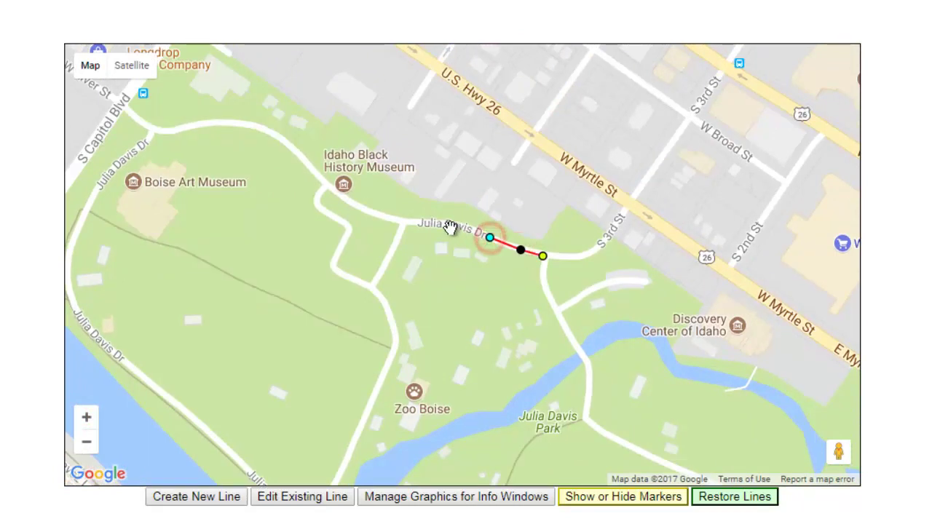
click(449, 224)
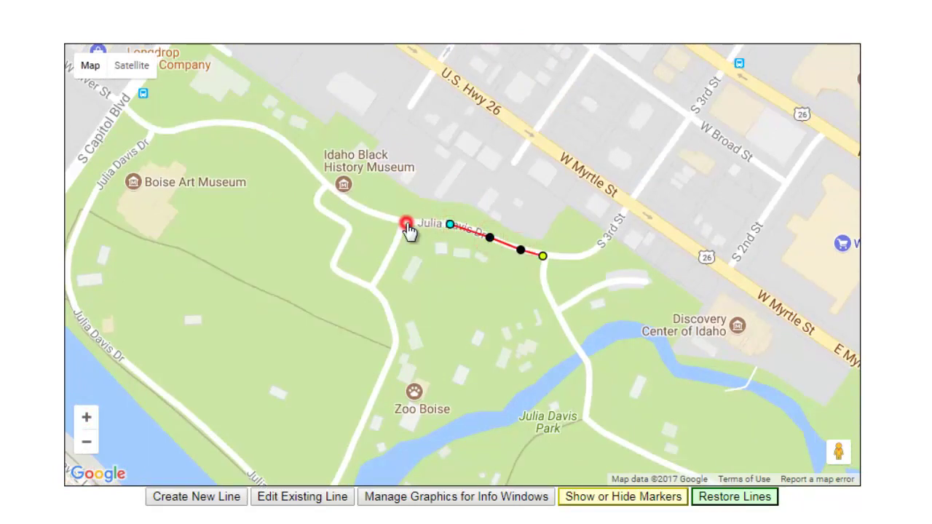
click(406, 222)
click(379, 215)
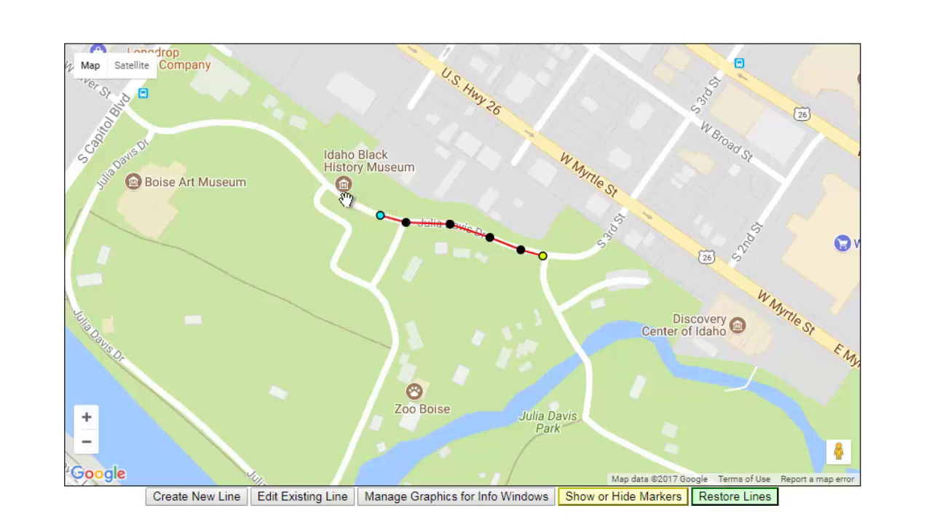
- Continue the line along Julia Davis Dr past Idaho Black History Museum to the junction near S Capitol Blvd
click(346, 199)
click(312, 171)
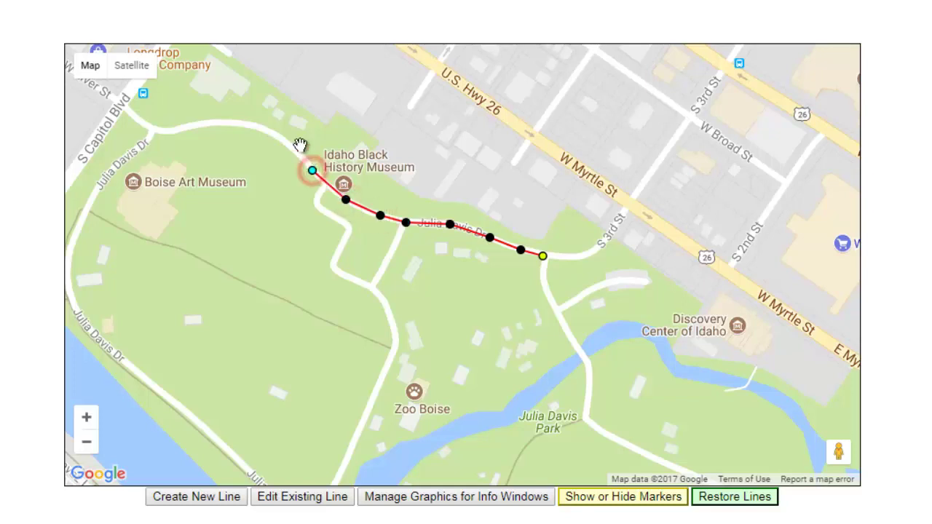
click(291, 149)
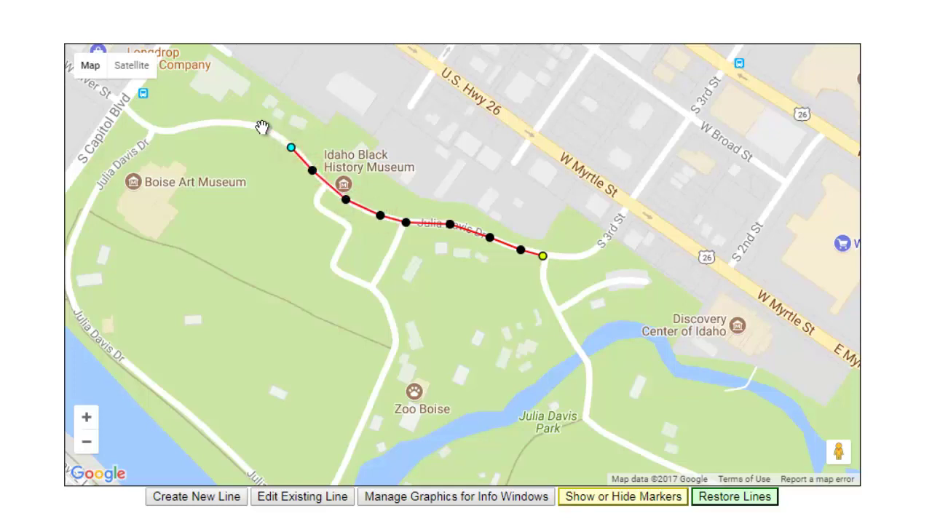
click(260, 128)
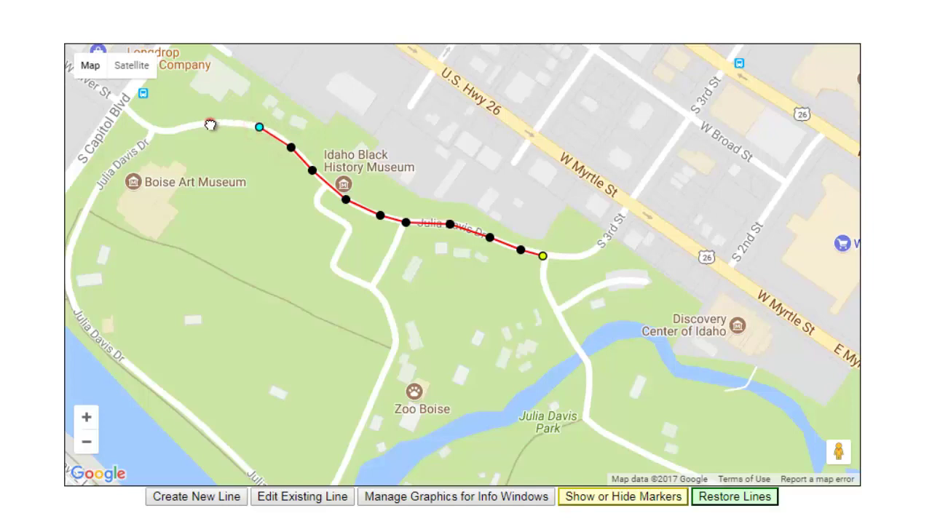
click(209, 123)
click(177, 131)
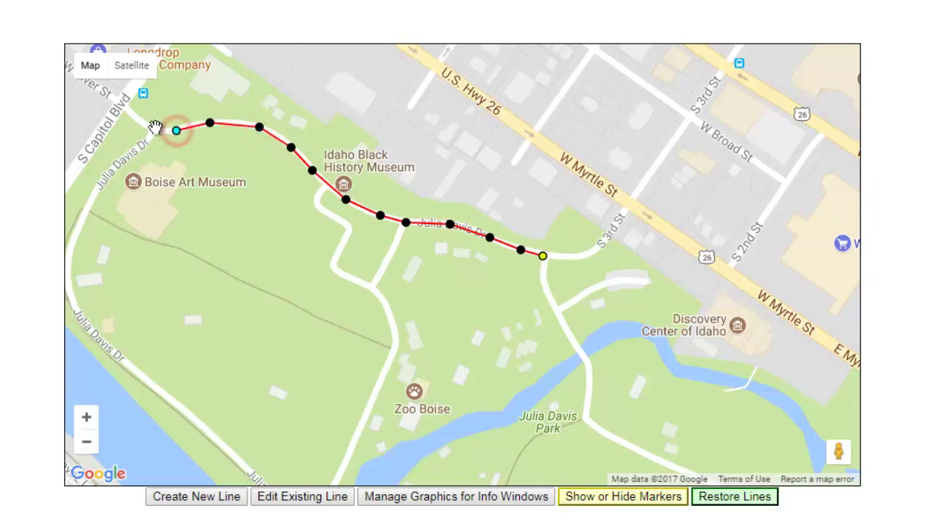
click(150, 129)
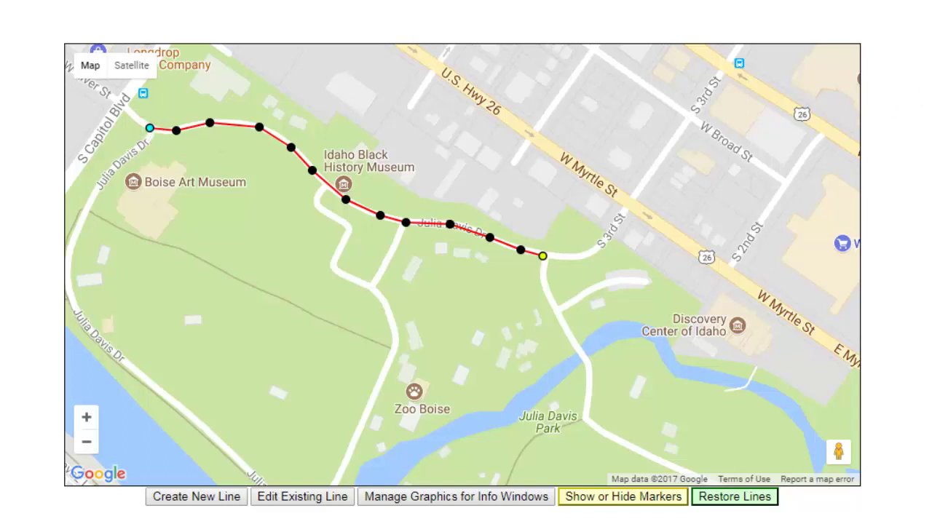
- Title the line "Julia Davis Shuttle Route" and save it as a new line
scroll(466, 291, down, 6)
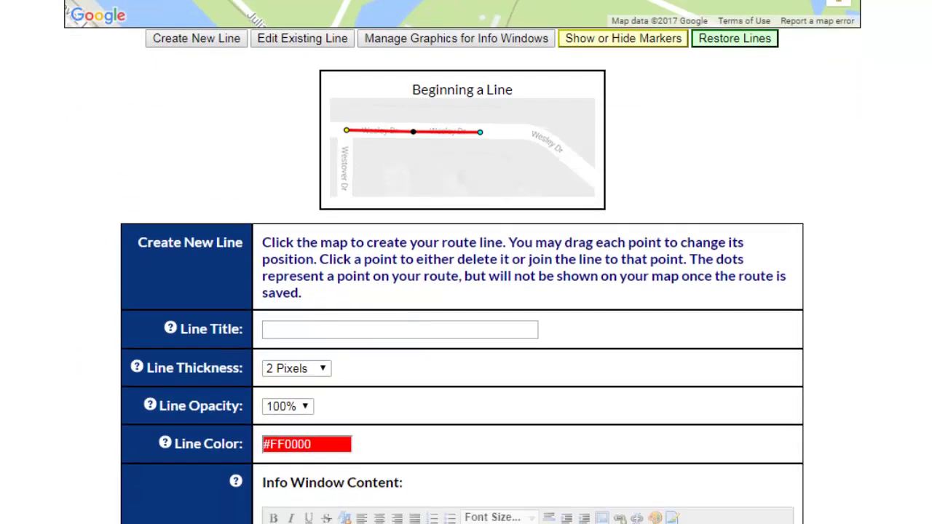
scroll(466, 291, down, 3)
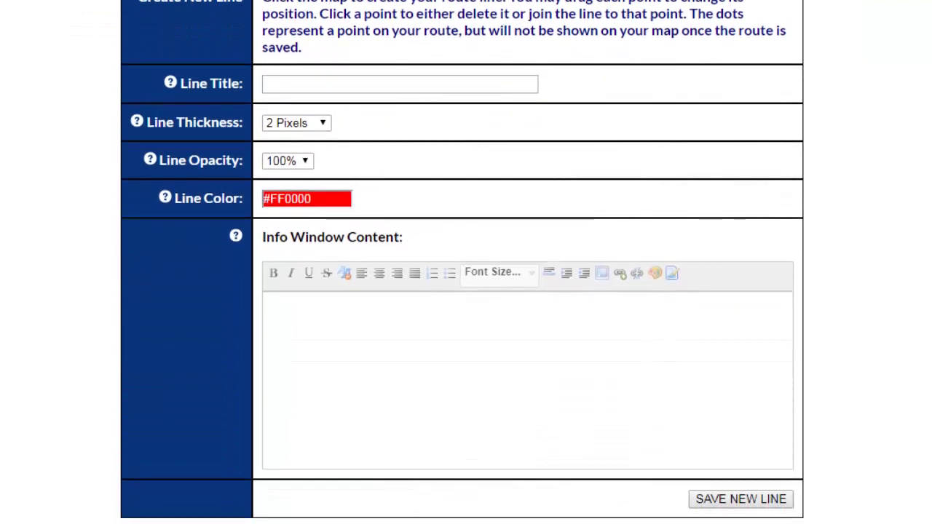
click(278, 81)
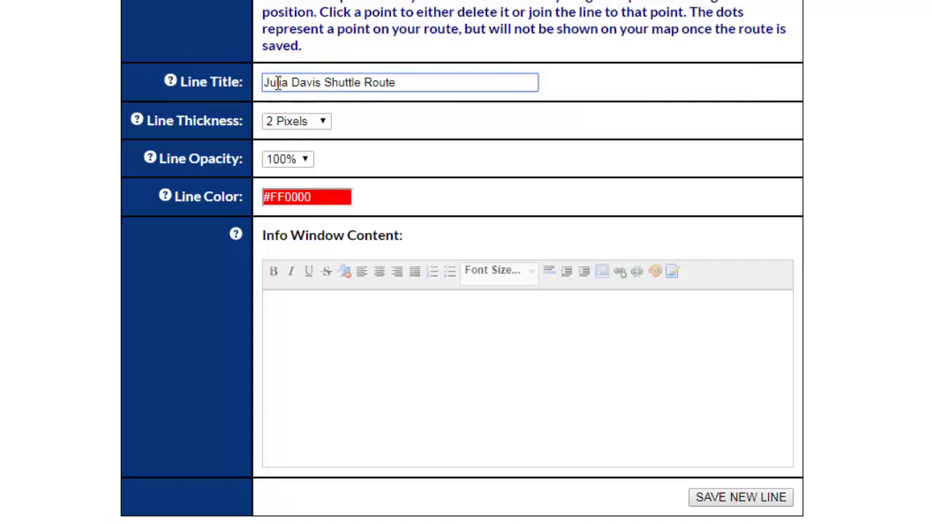
click(734, 503)
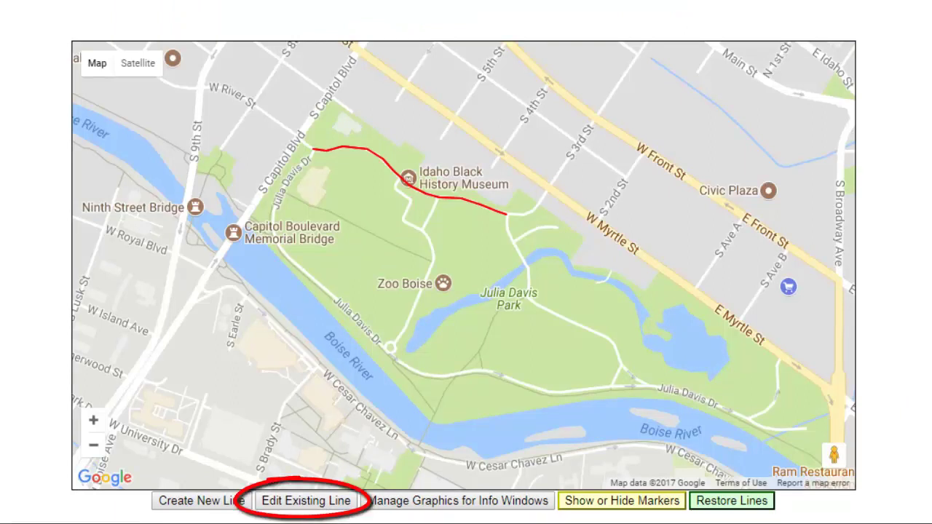
- Open the saved red route line on the map for editing of its points
click(291, 501)
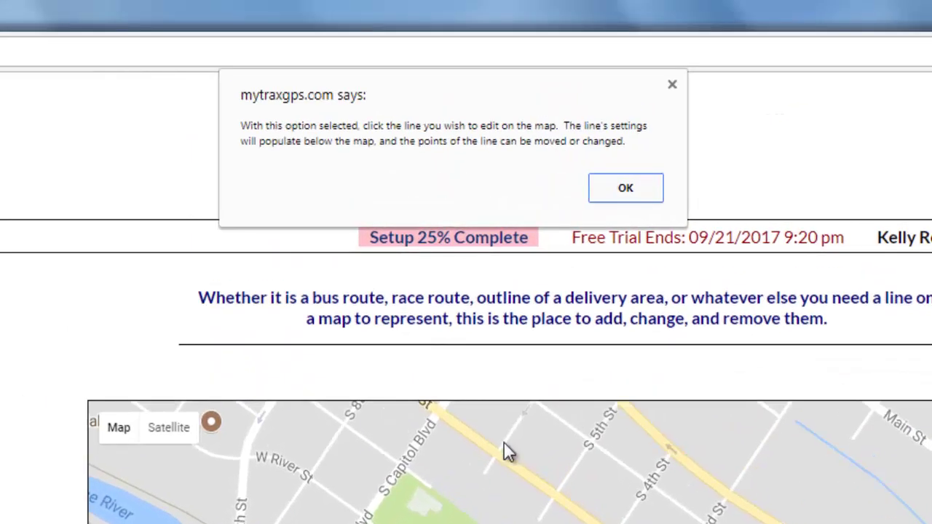
click(608, 191)
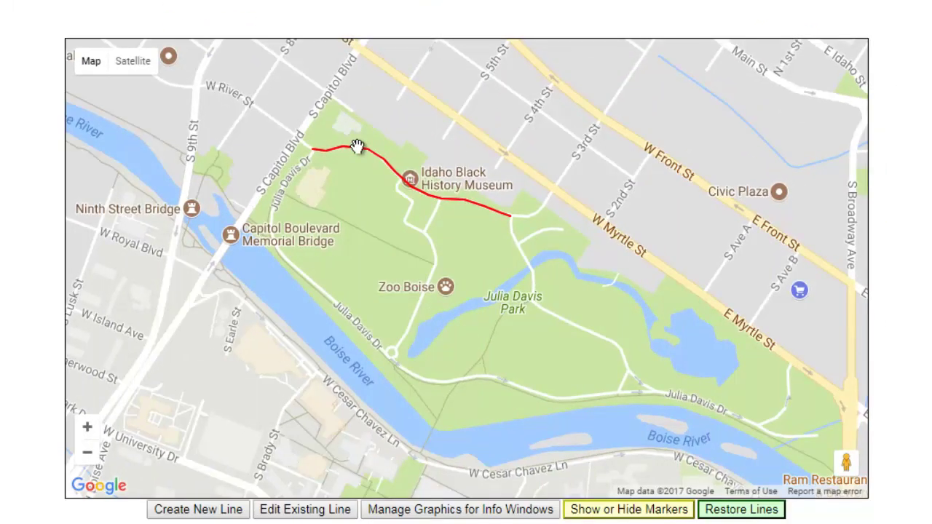
click(361, 148)
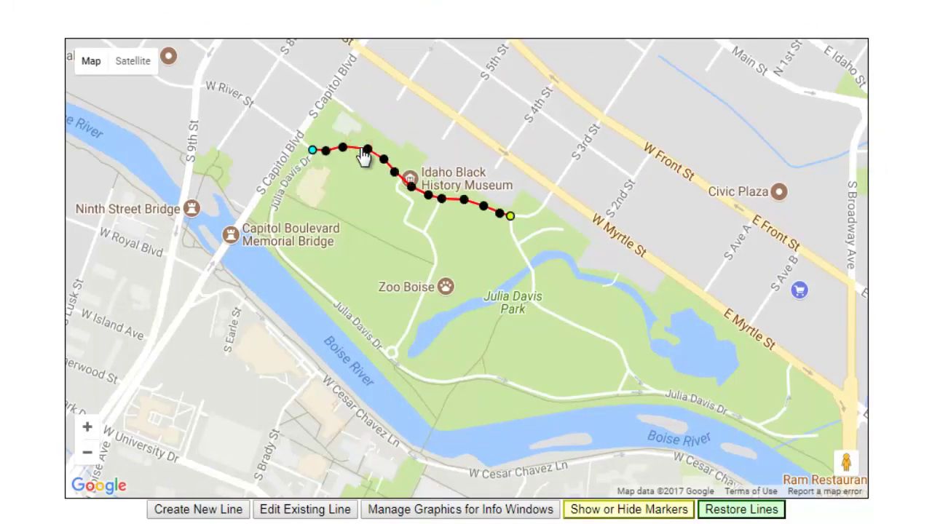
- Extend the line from its end near S Capitol Blvd southwest along Julia Davis Dr past Boise Art Museum
click(86, 427)
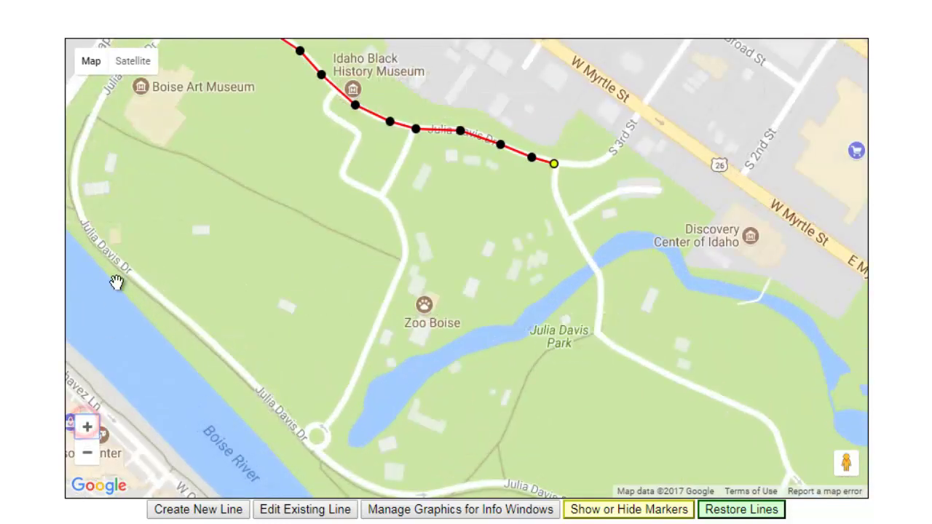
drag(117, 283, 369, 451)
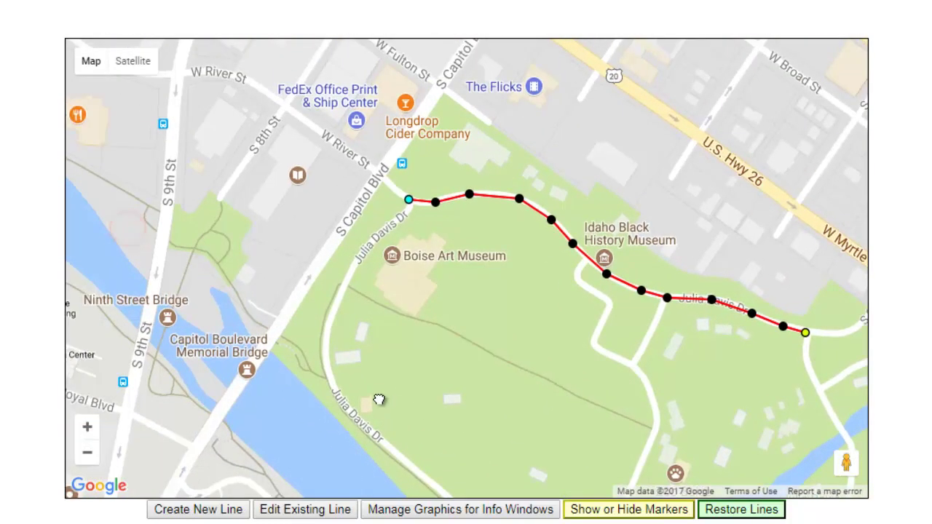
click(409, 215)
click(389, 227)
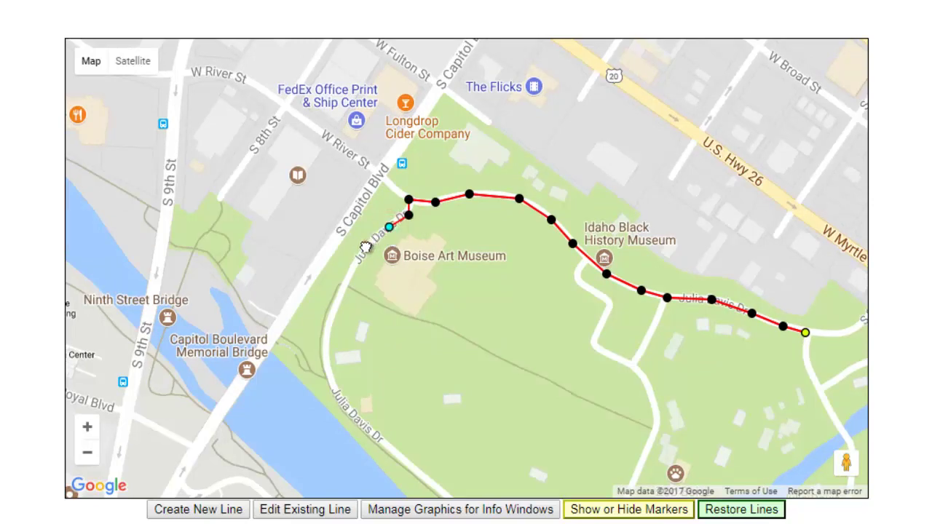
click(365, 244)
click(357, 265)
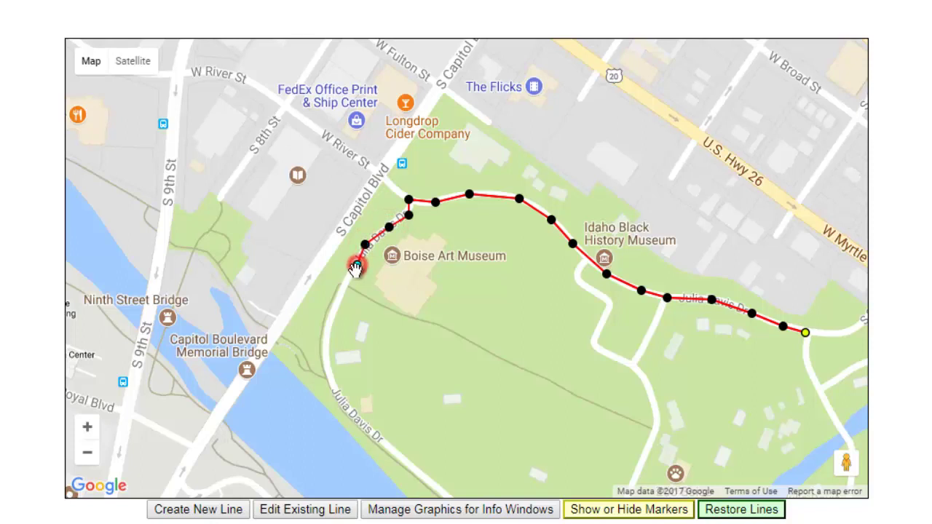
click(347, 284)
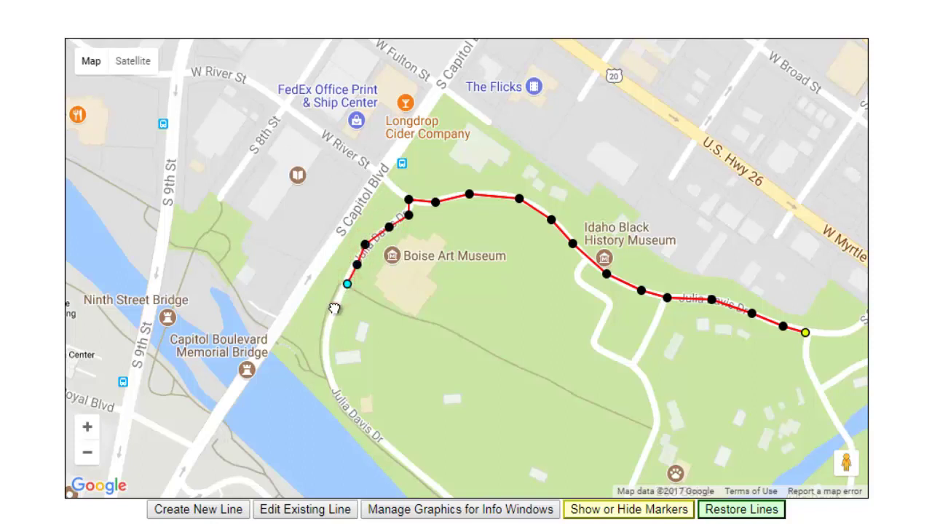
click(334, 306)
click(326, 329)
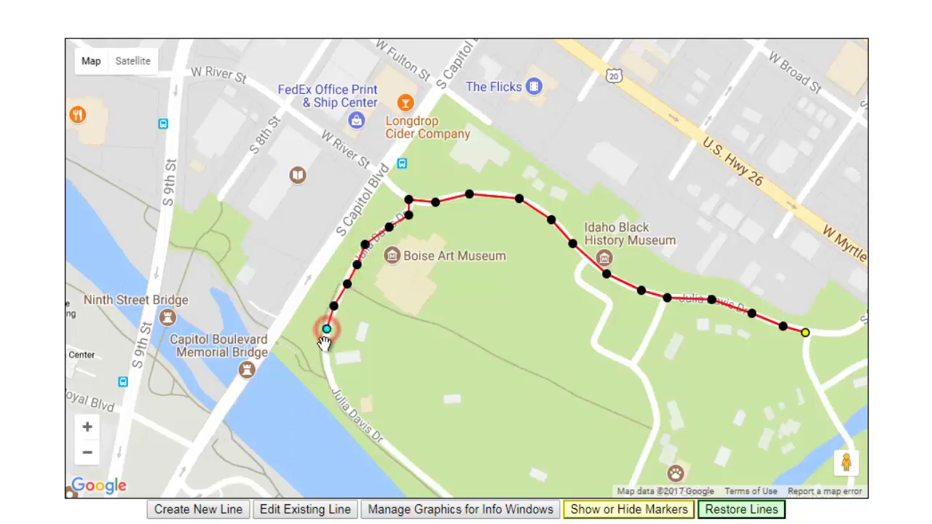
- Continue the line southeast along Julia Davis Dr beside the Boise River to just past the roundabout near Zoo Boise
click(324, 357)
click(346, 406)
click(408, 465)
click(441, 494)
drag(441, 495, 242, 274)
click(273, 302)
click(312, 342)
click(367, 382)
click(422, 440)
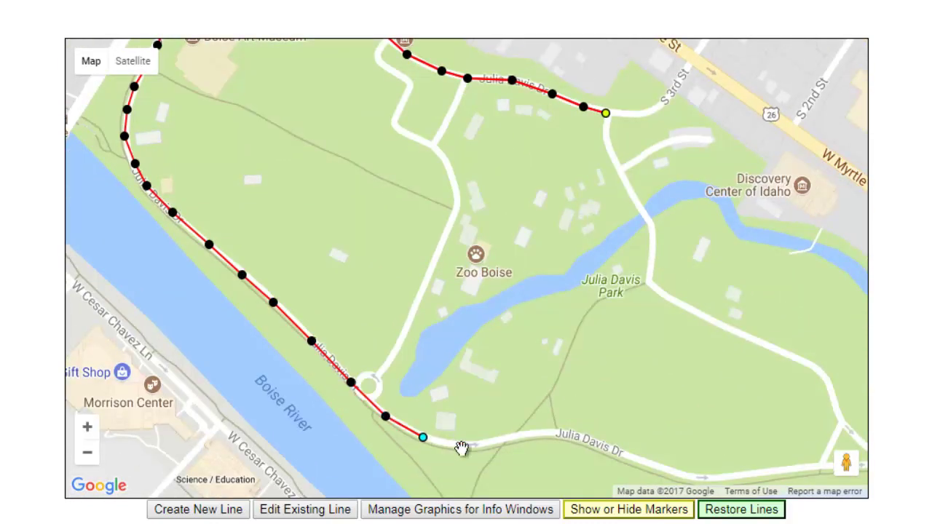
- Continue the line east along Julia Davis Dr to the fork with the road leading up to E Myrtle St
click(555, 435)
click(639, 462)
click(702, 480)
click(742, 476)
click(822, 468)
drag(816, 419, 305, 244)
click(382, 291)
click(486, 311)
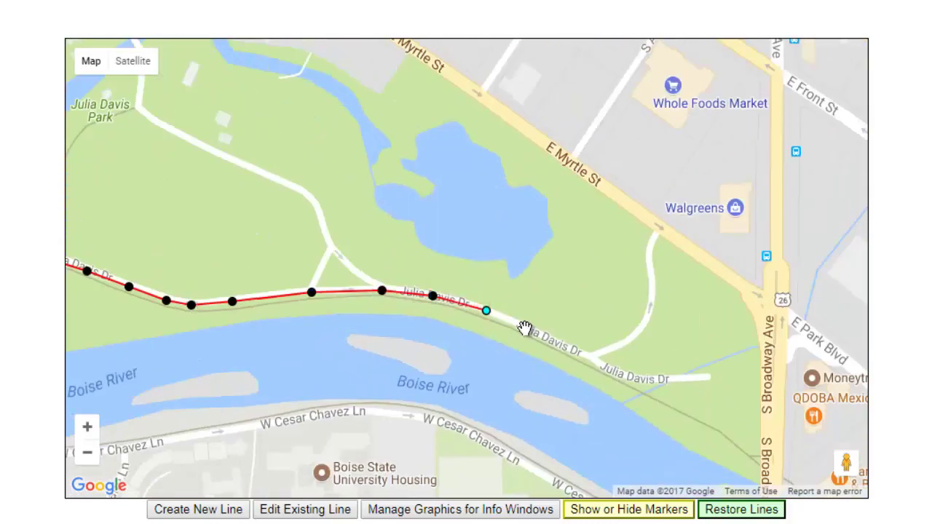
click(525, 328)
click(592, 357)
- Route the line up the park exit road to E Myrtle St and along it to the S Broadway Ave intersection
click(621, 345)
click(651, 298)
click(647, 250)
click(659, 228)
drag(803, 336, 467, 483)
click(433, 447)
click(448, 456)
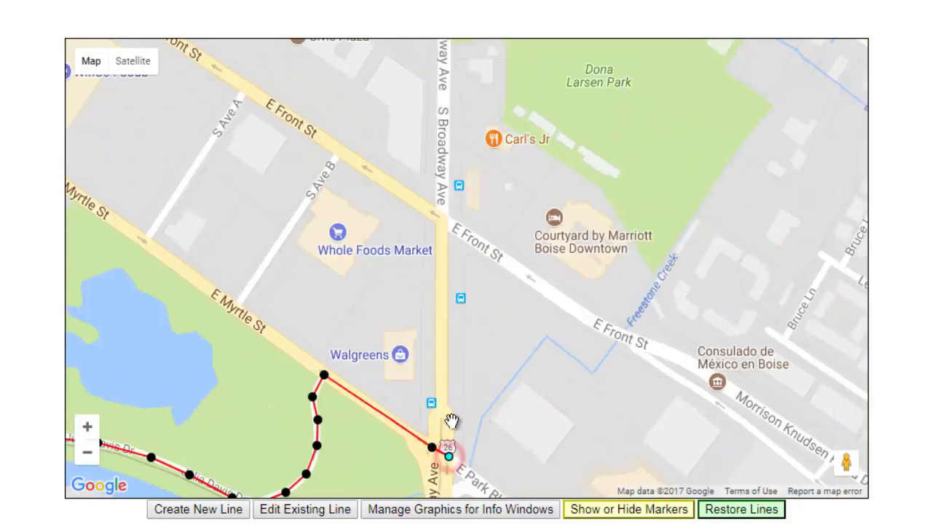
- Extend the line north along S Broadway Ave to the E Front St intersection
click(447, 416)
click(441, 408)
click(441, 223)
- Continue the line northwest along E Front St and W Front St to S 3rd St
click(365, 170)
drag(308, 128, 650, 382)
click(649, 383)
click(574, 331)
click(481, 272)
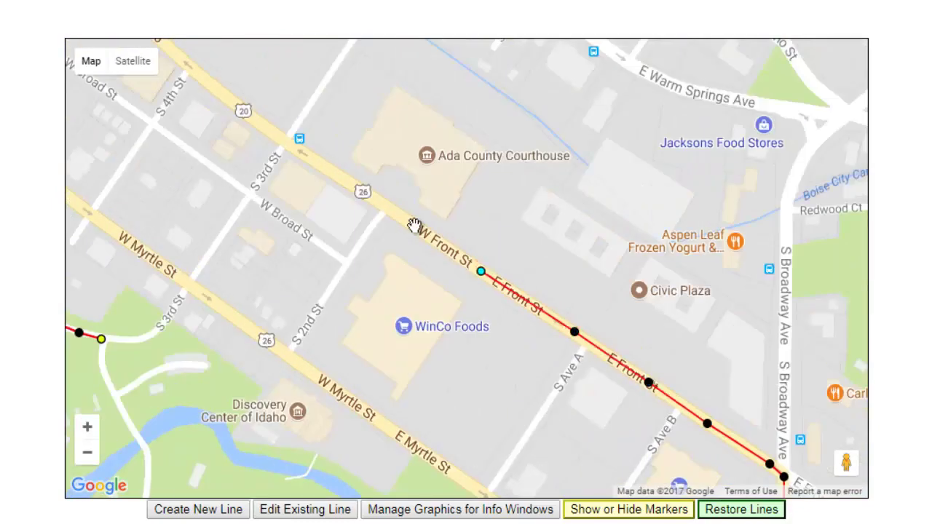
click(414, 224)
click(341, 174)
click(285, 141)
- Bring the line down S 3rd St back onto Julia Davis Dr and join it to the route's starting point
click(249, 195)
drag(182, 299, 466, 234)
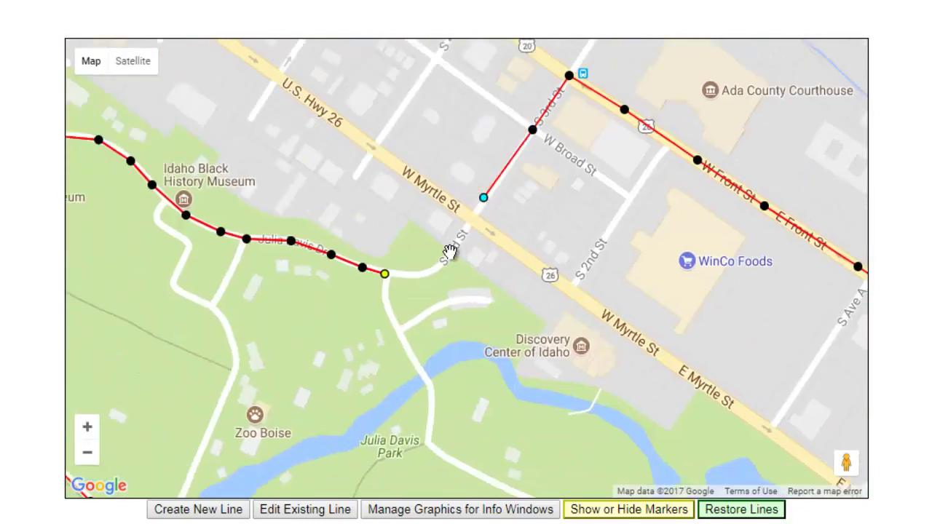
click(453, 254)
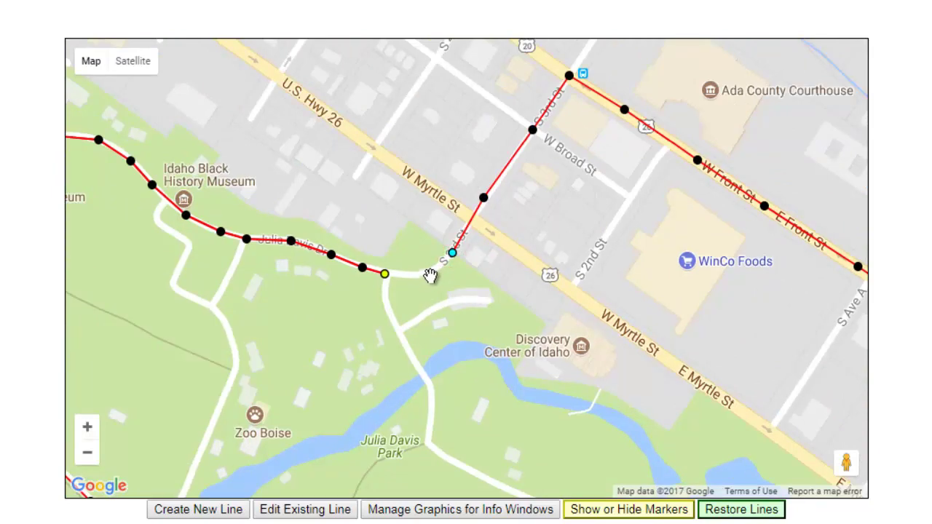
click(435, 271)
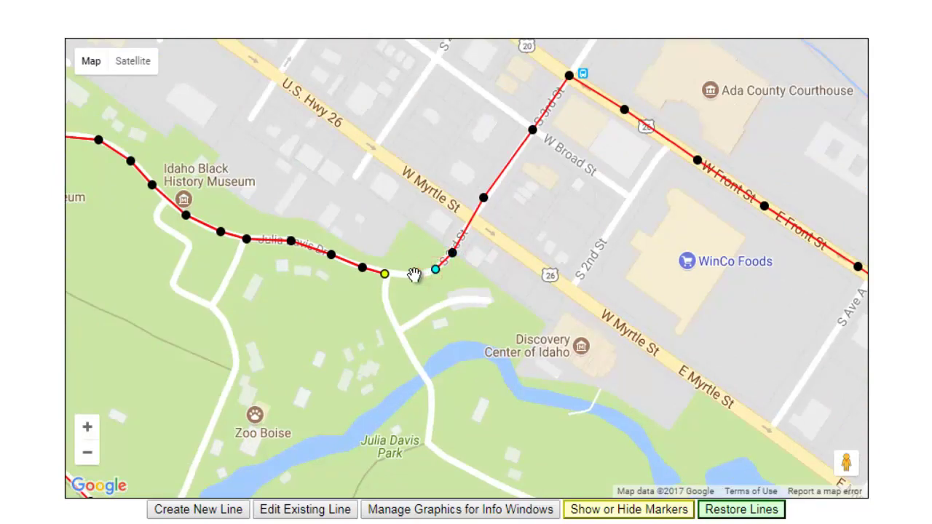
click(414, 275)
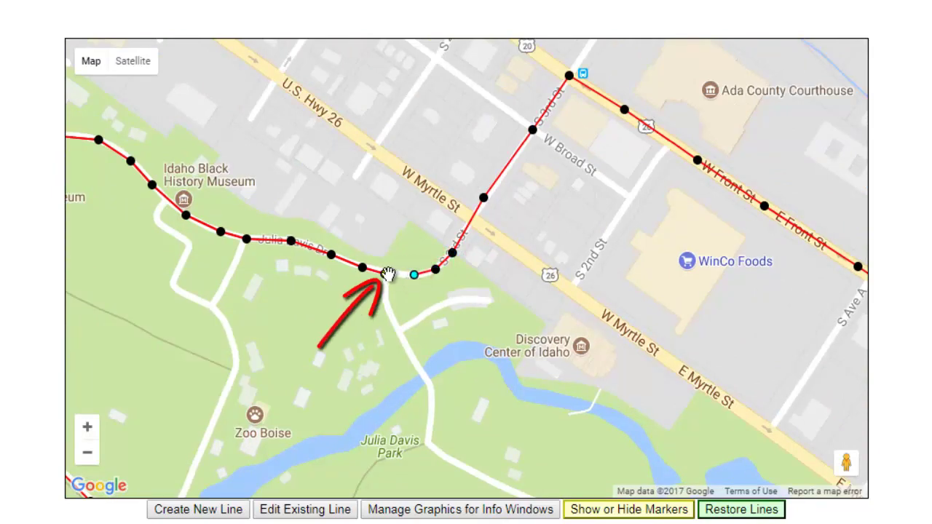
click(384, 274)
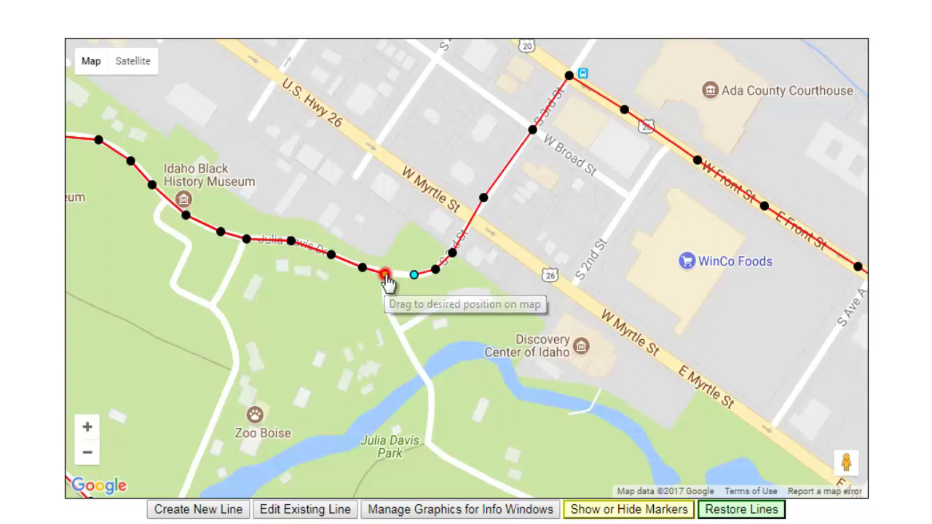
click(374, 187)
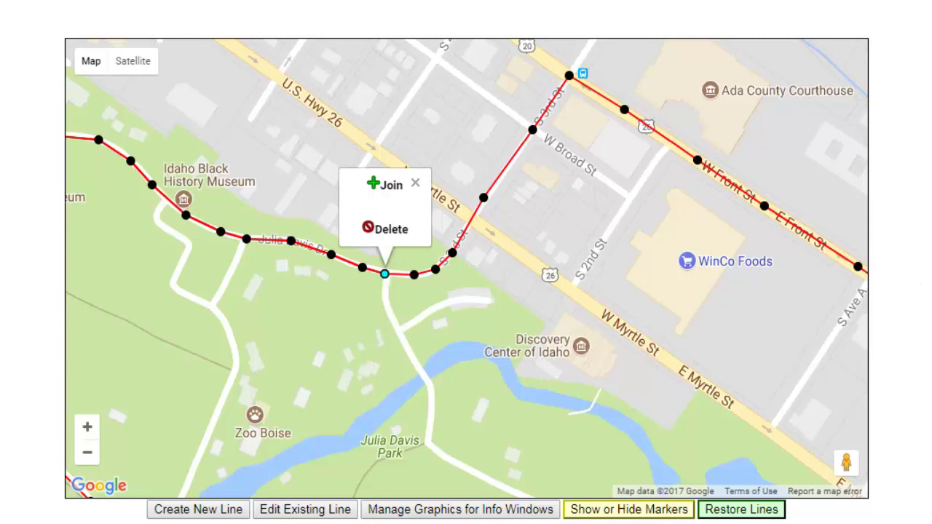
- Close the starting point's Join/Delete pop-up and set the route's line thickness to 4 Pixels
click(415, 183)
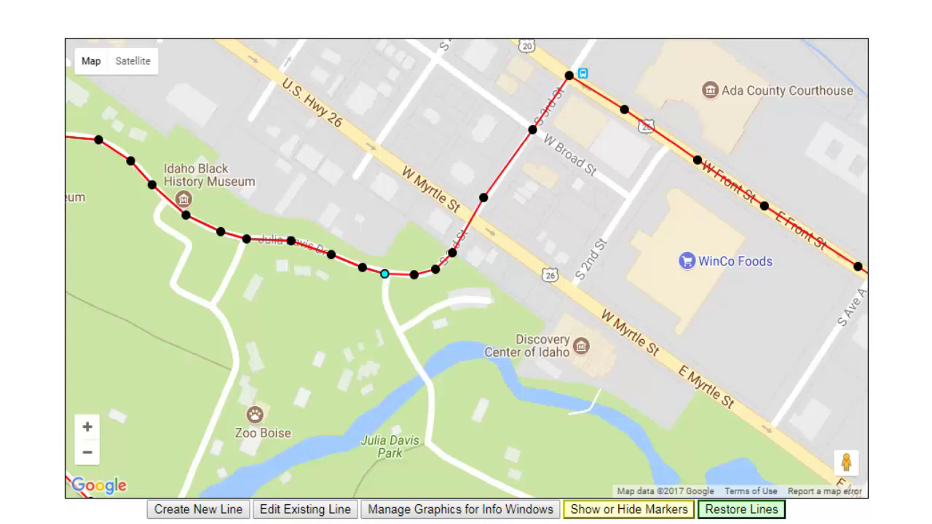
scroll(315, 514, down, 1)
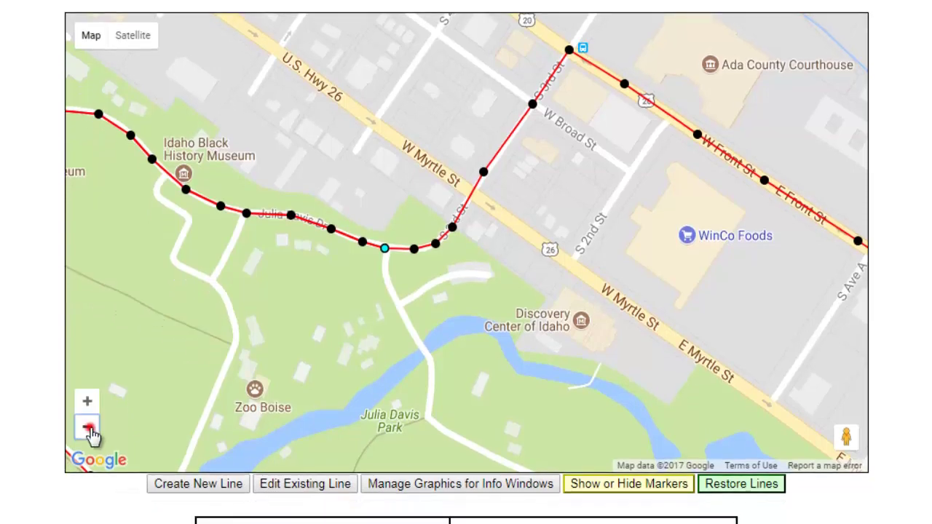
click(87, 429)
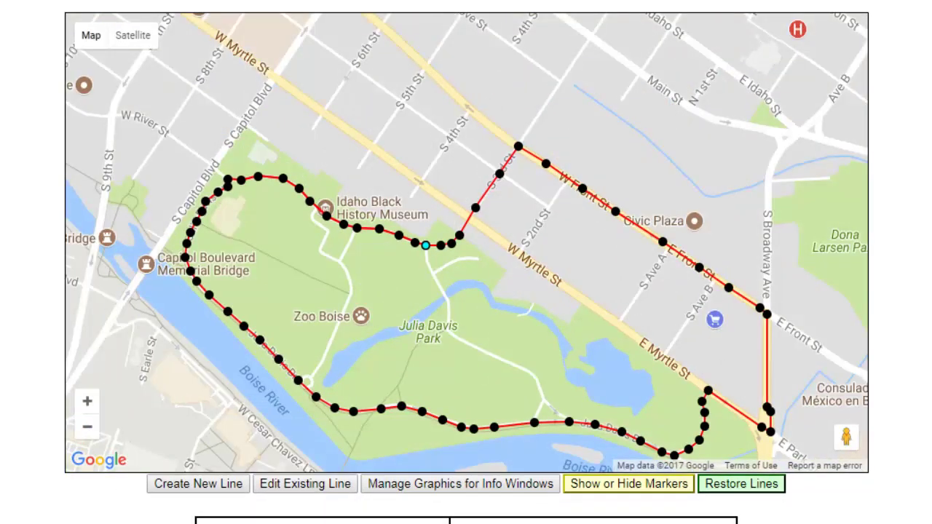
scroll(339, 242, down, 5)
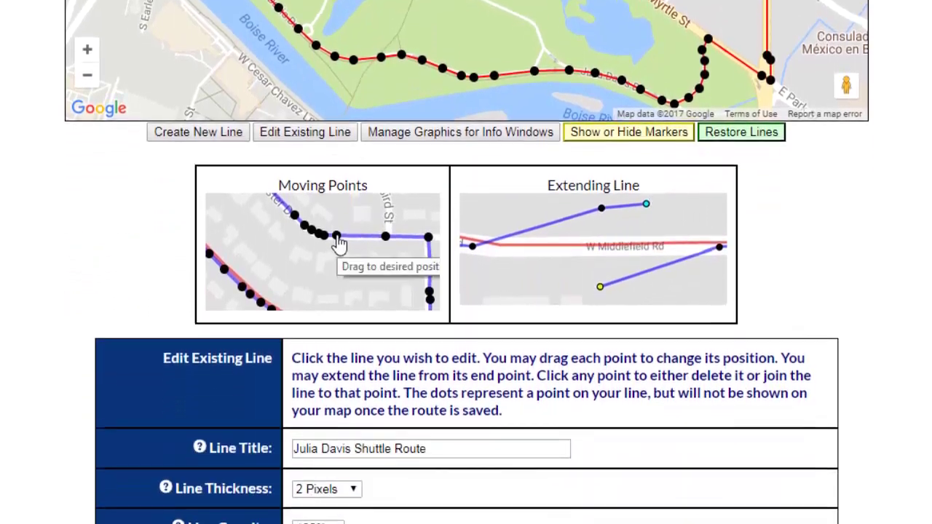
scroll(339, 243, down, 5)
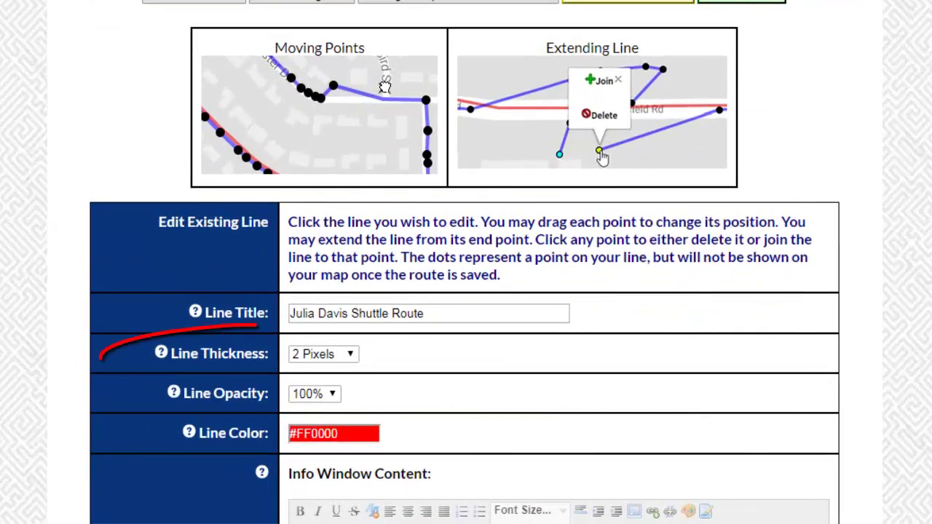
click(352, 355)
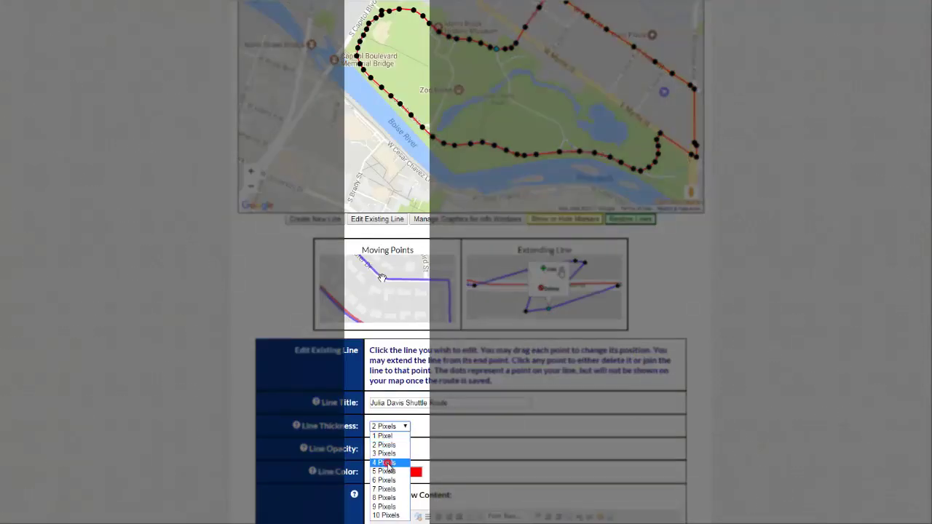
click(319, 418)
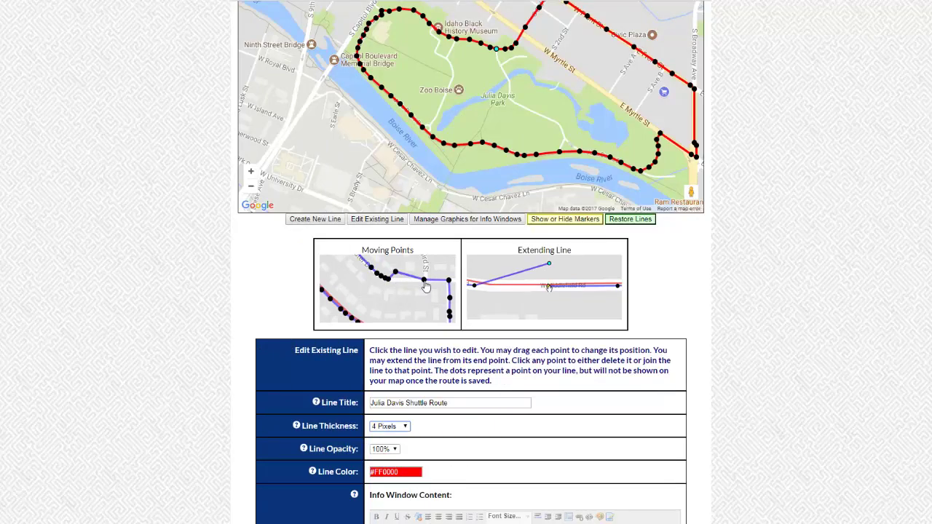
- Examine the route line's thickness on the map at several zoom levels around Julia Davis Park
scroll(471, 262, up, 2)
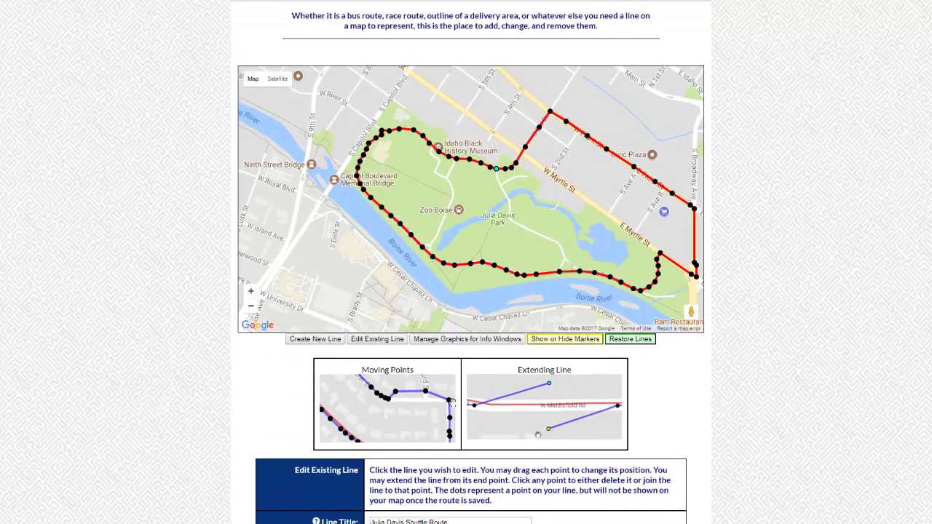
click(250, 293)
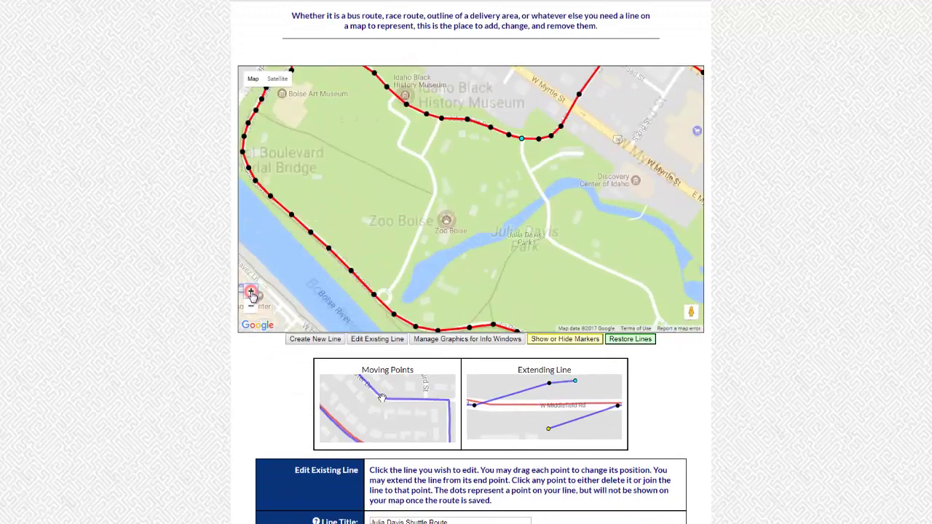
click(251, 293)
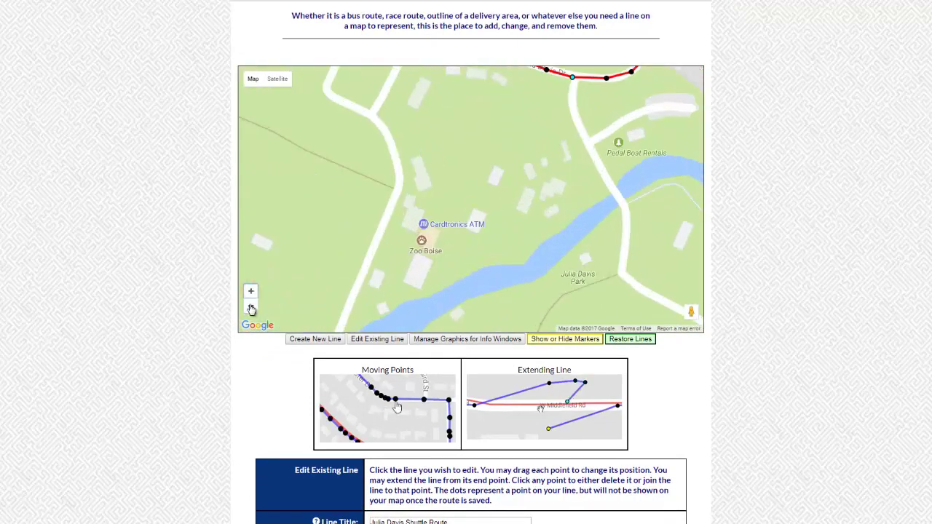
drag(314, 146, 293, 279)
click(251, 307)
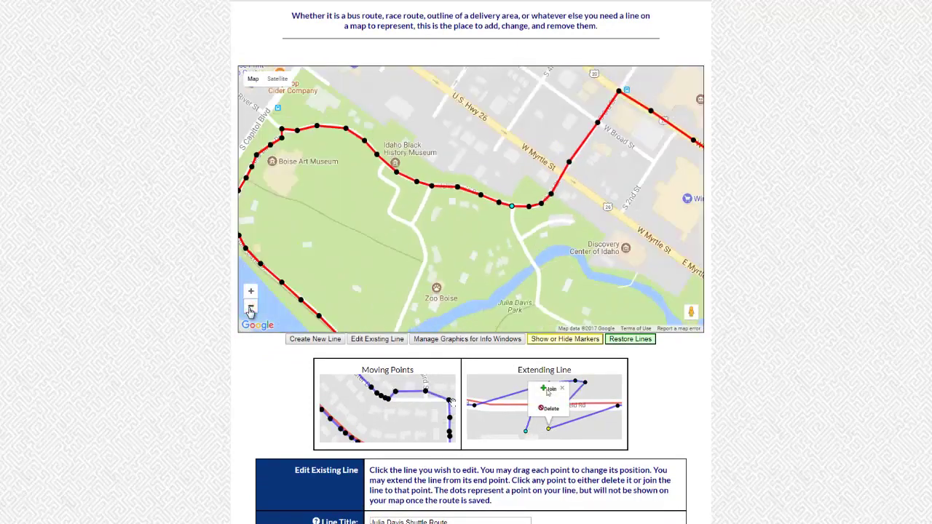
click(251, 307)
click(251, 307)
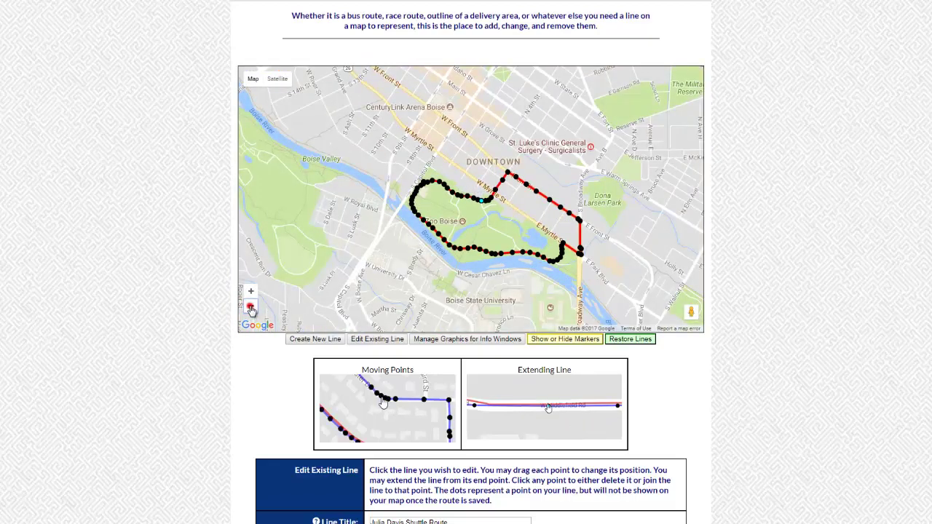
click(251, 307)
click(251, 292)
click(251, 293)
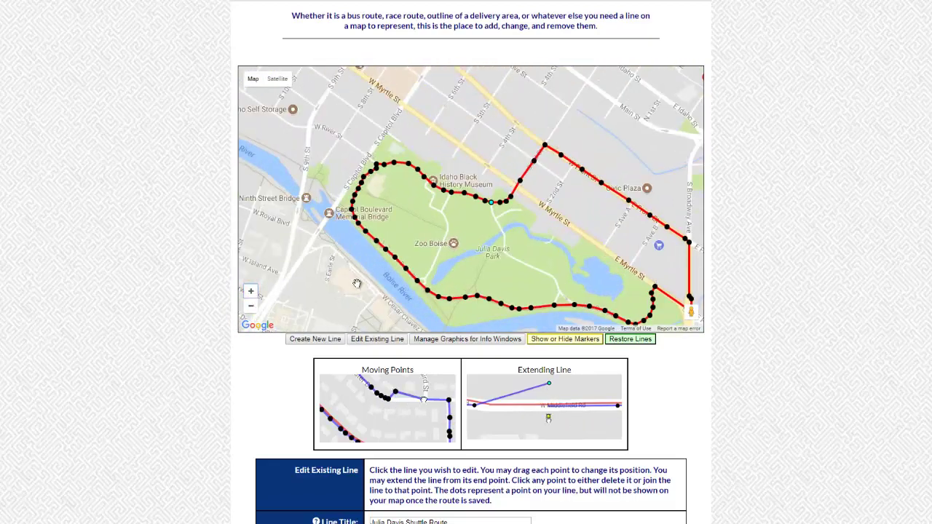
drag(353, 273, 314, 245)
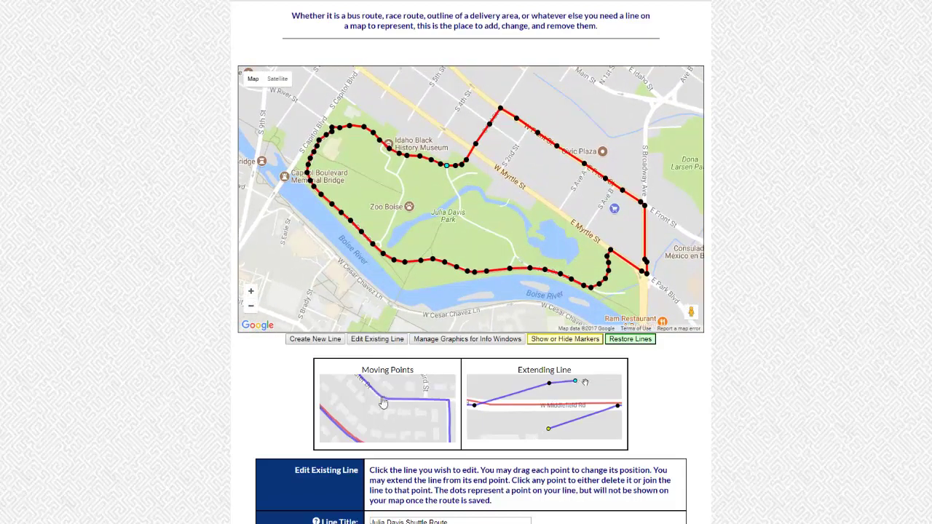
- Set the route's line opacity to 60% and check how the street names read through it along Julia Davis Dr
scroll(472, 292, down, 1)
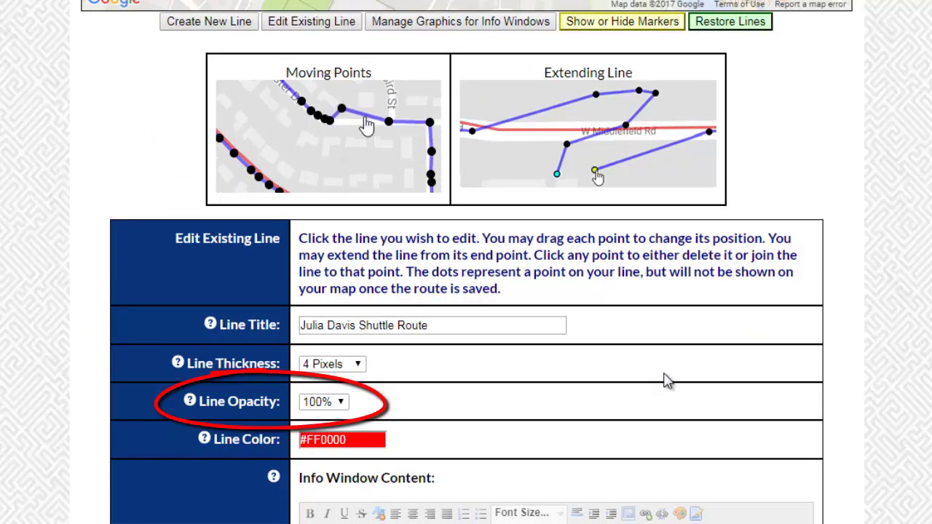
click(343, 405)
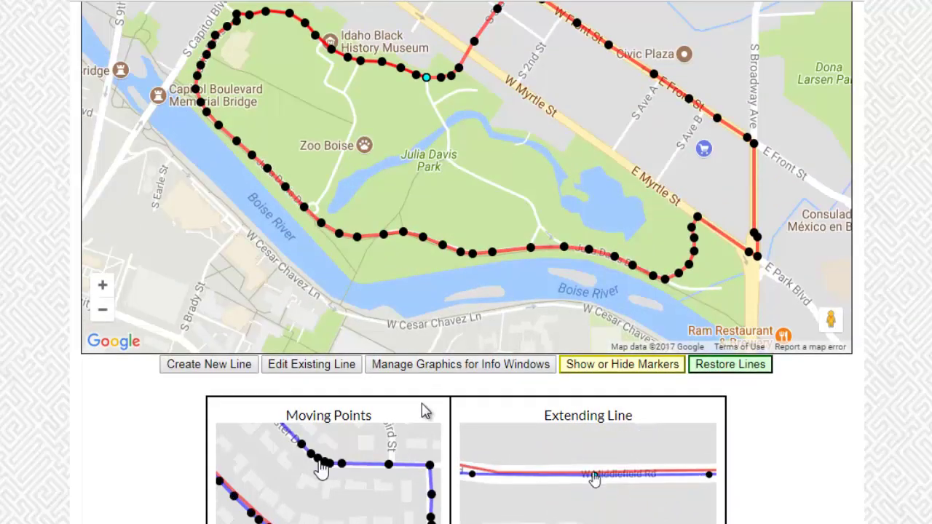
drag(469, 182, 453, 246)
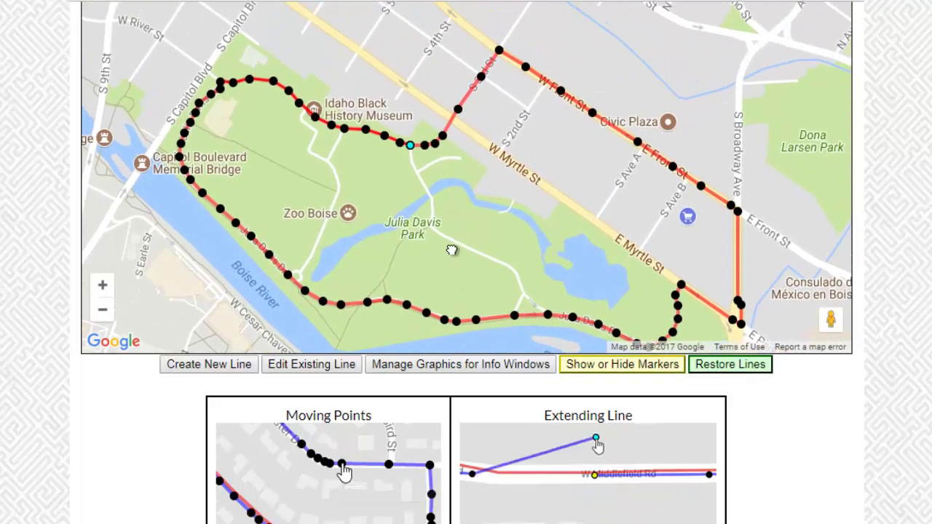
click(102, 286)
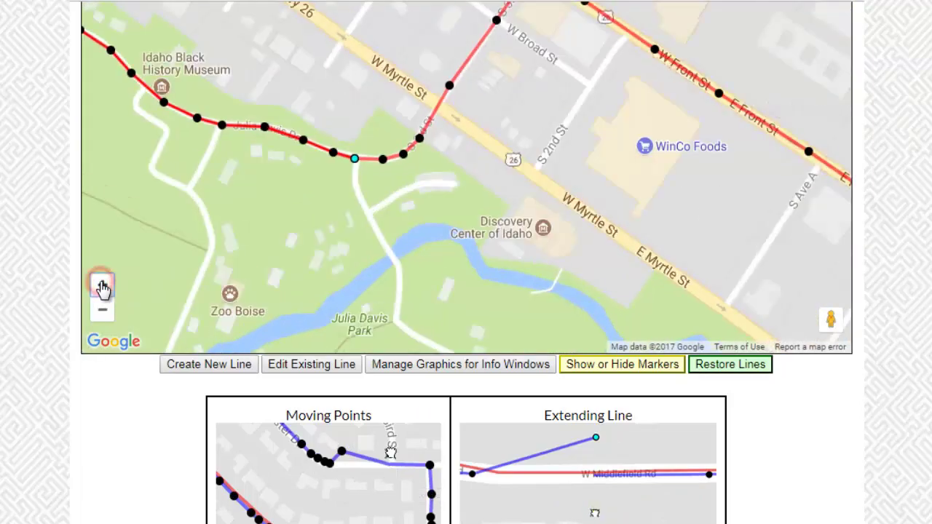
drag(229, 230, 527, 105)
click(102, 286)
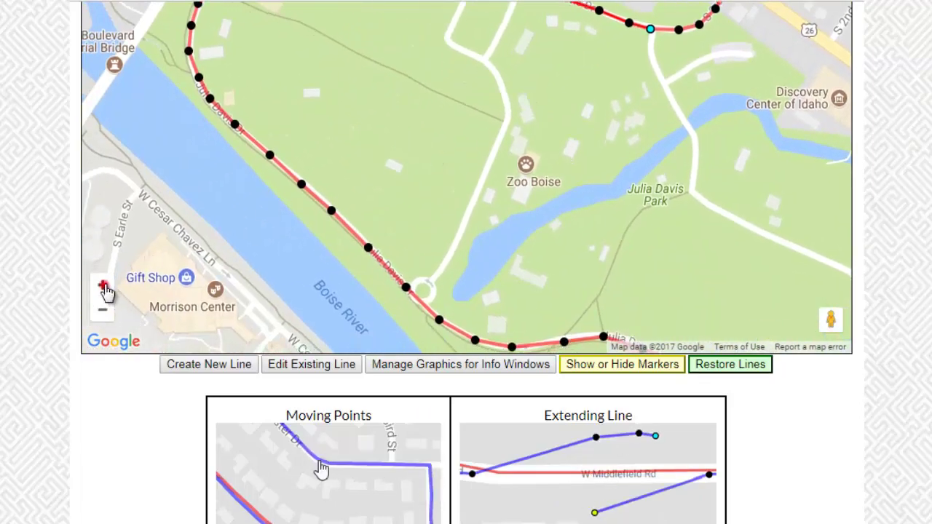
drag(375, 308, 452, 70)
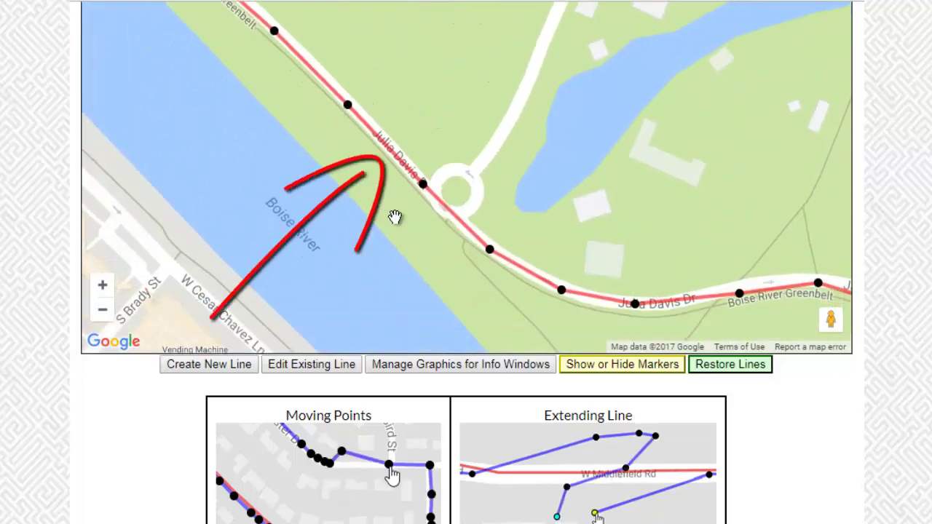
- Change the route's line color to the dark green #147818
scroll(396, 214, down, 5)
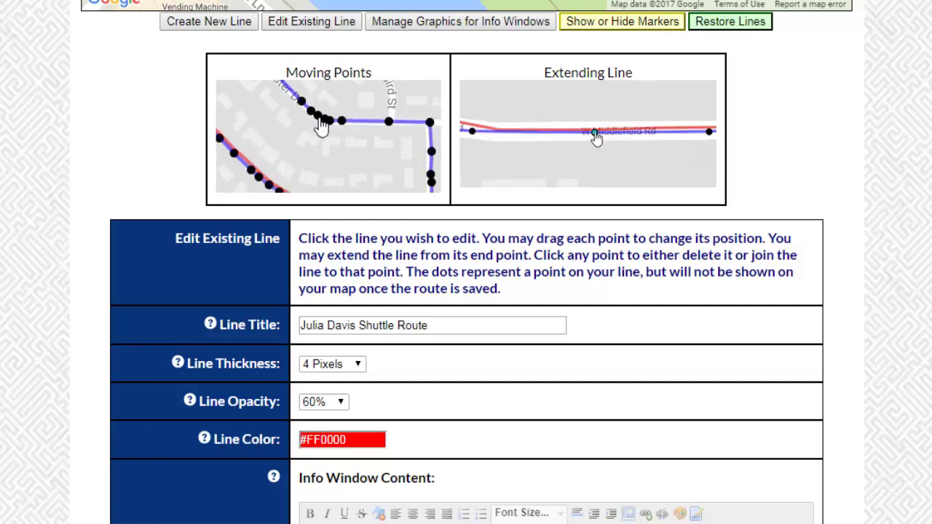
scroll(466, 262, down, 2)
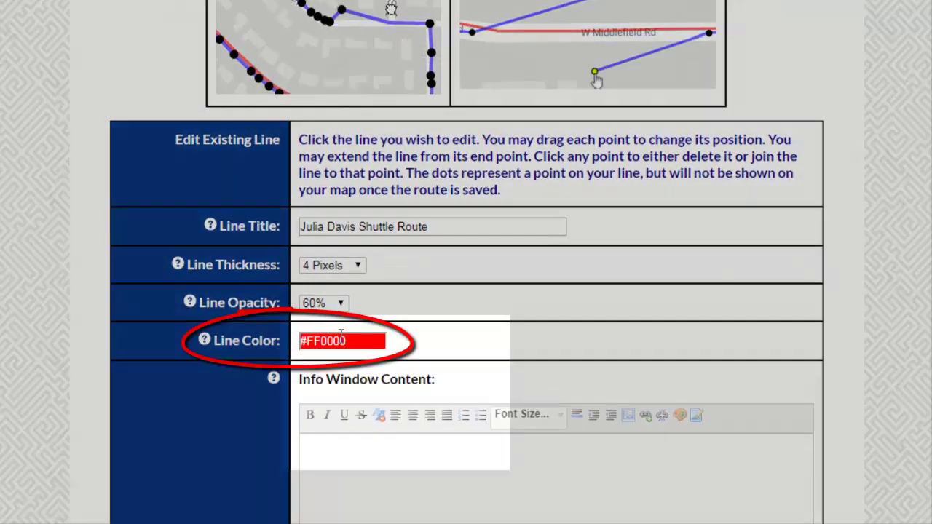
click(350, 339)
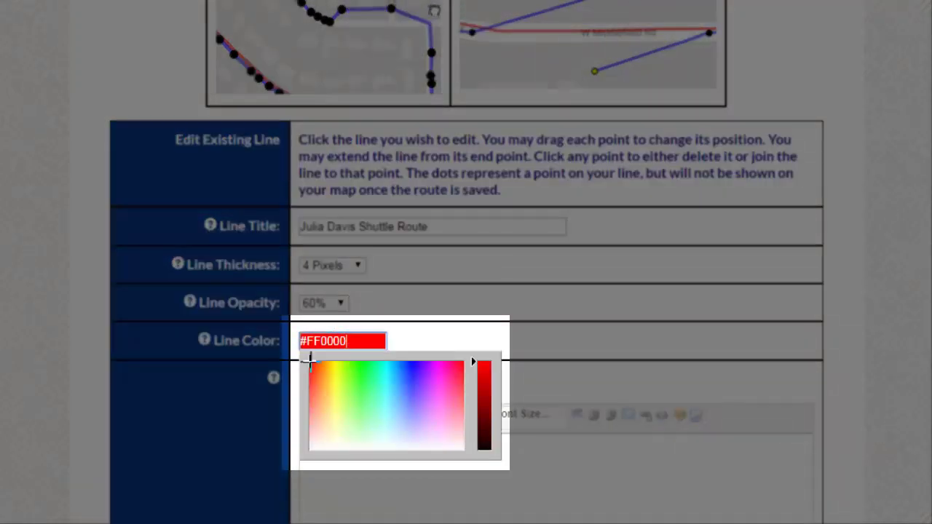
drag(310, 360, 362, 377)
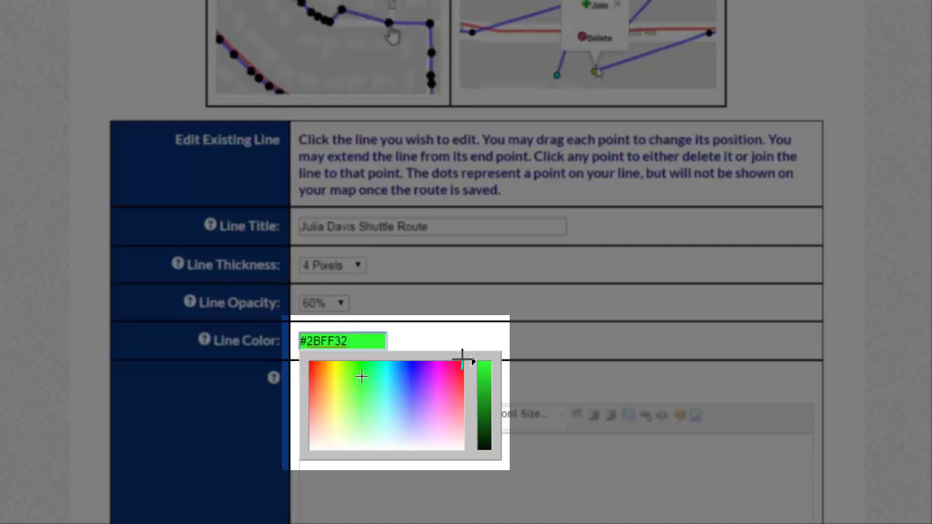
drag(476, 368, 474, 412)
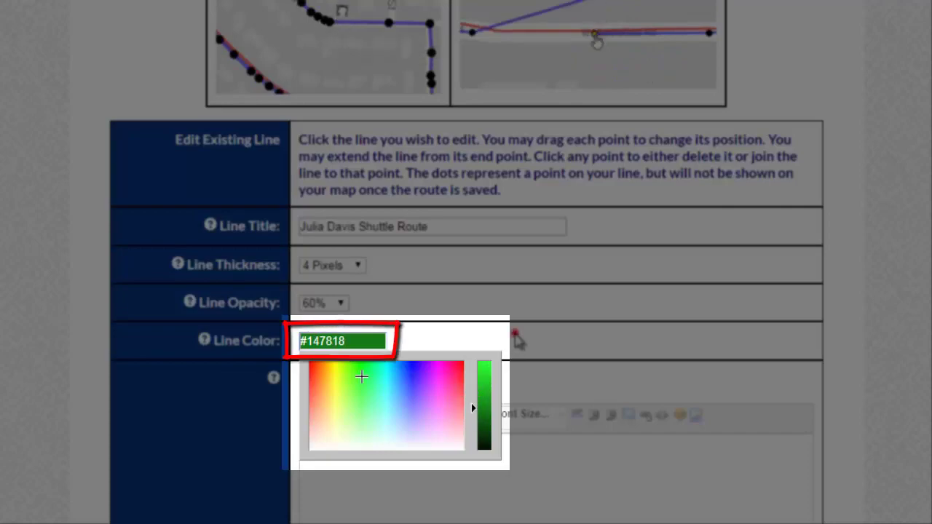
click(514, 337)
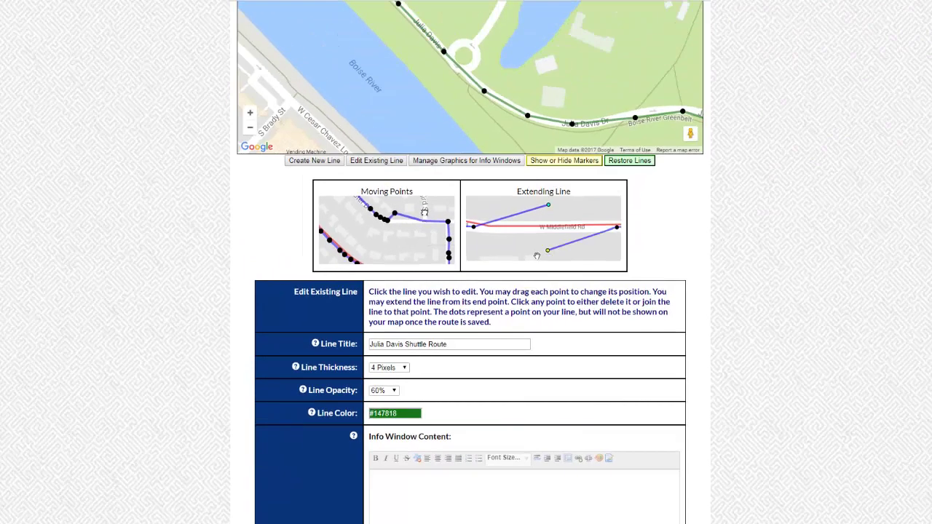
- Set the green route's line thickness to 6 Pixels and check the whole loop on the map
scroll(470, 263, up, 3)
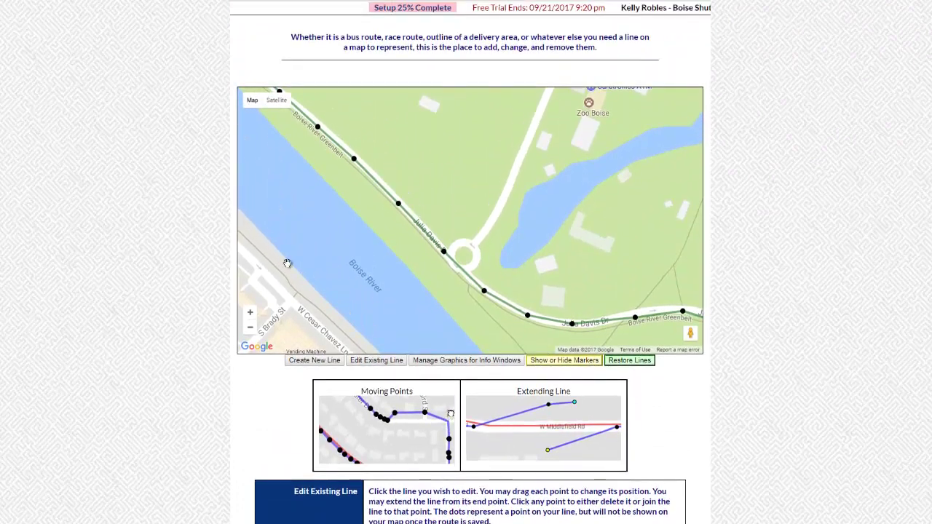
scroll(510, 225, down, 3)
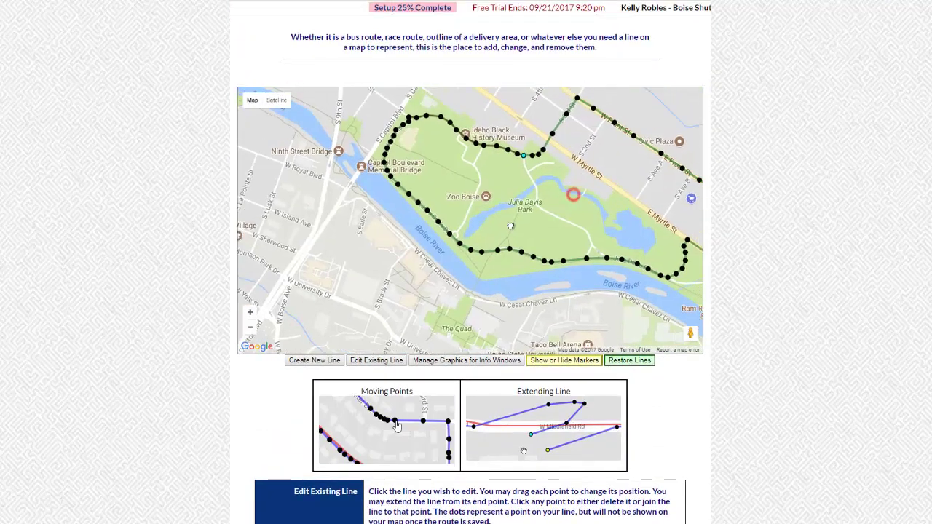
scroll(506, 386, down, 3)
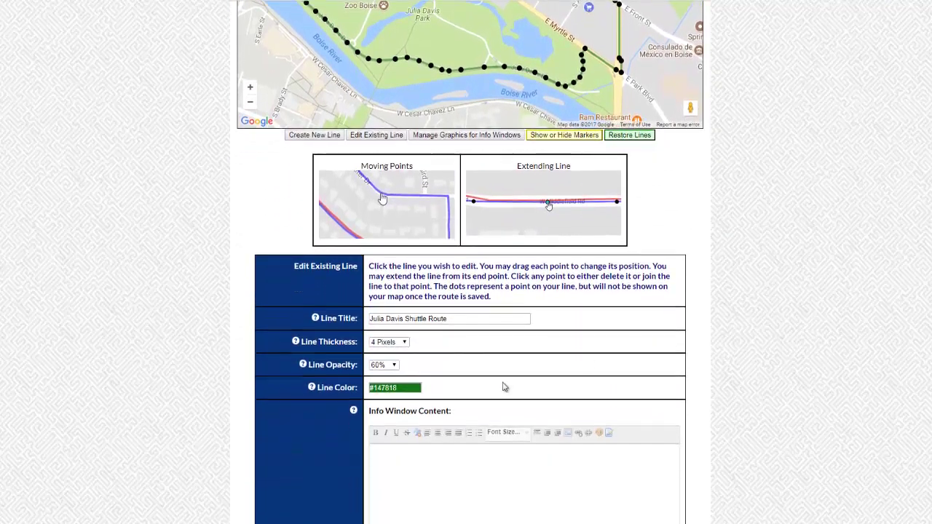
click(406, 343)
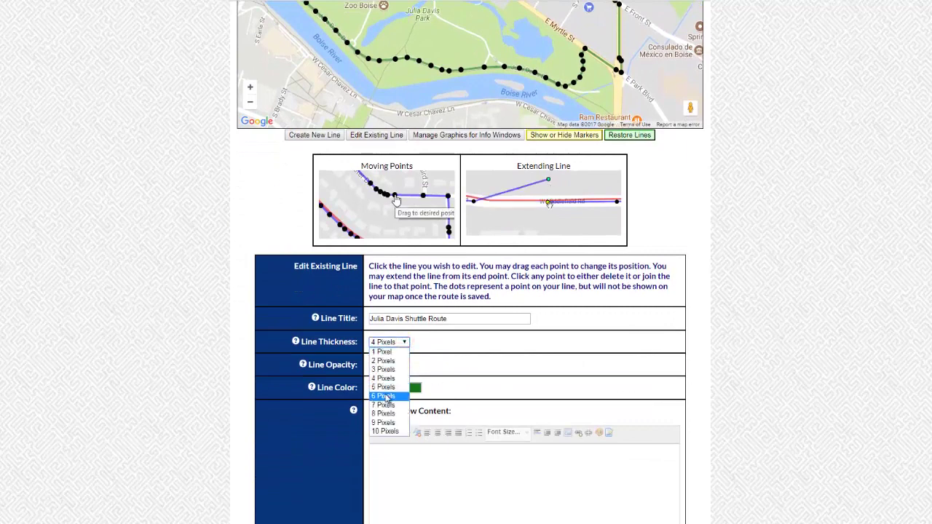
click(386, 396)
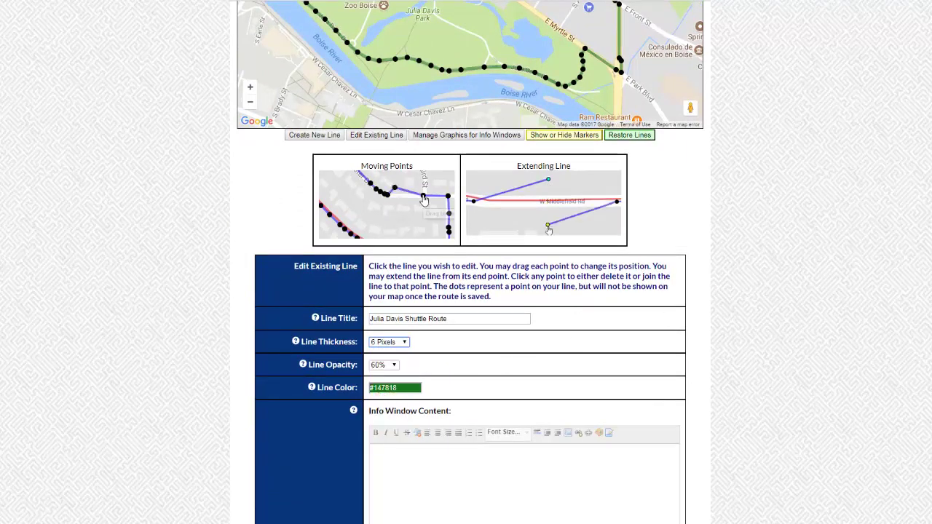
scroll(469, 262, up, 2)
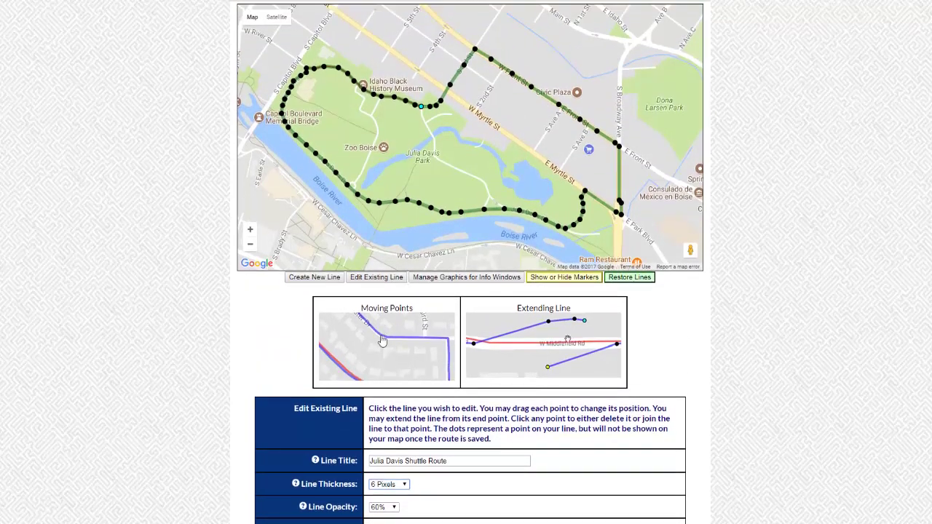
- Enter the info window heading "Julia Davis Park Shuttle" and a paragraph inviting riders to Zoo Boise, museums, pond paddle boats and the rose garden
scroll(469, 262, down, 3)
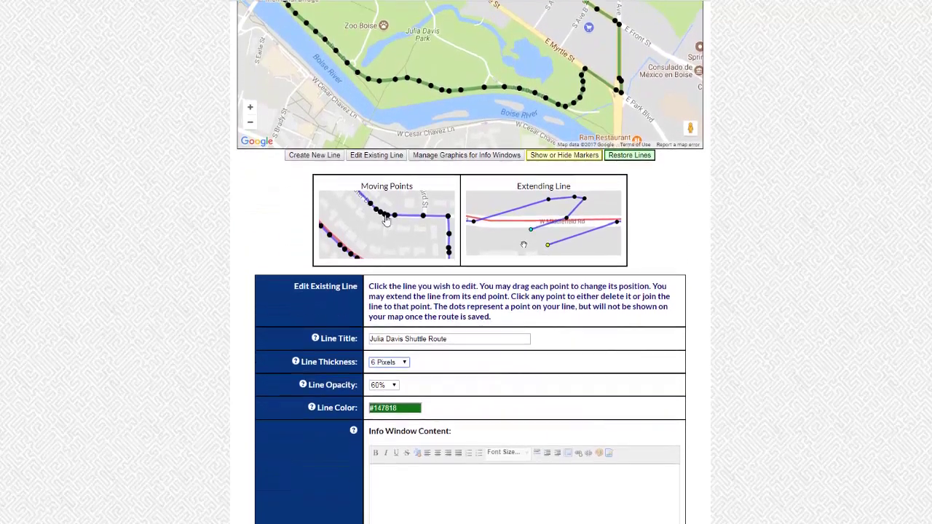
scroll(470, 262, down, 3)
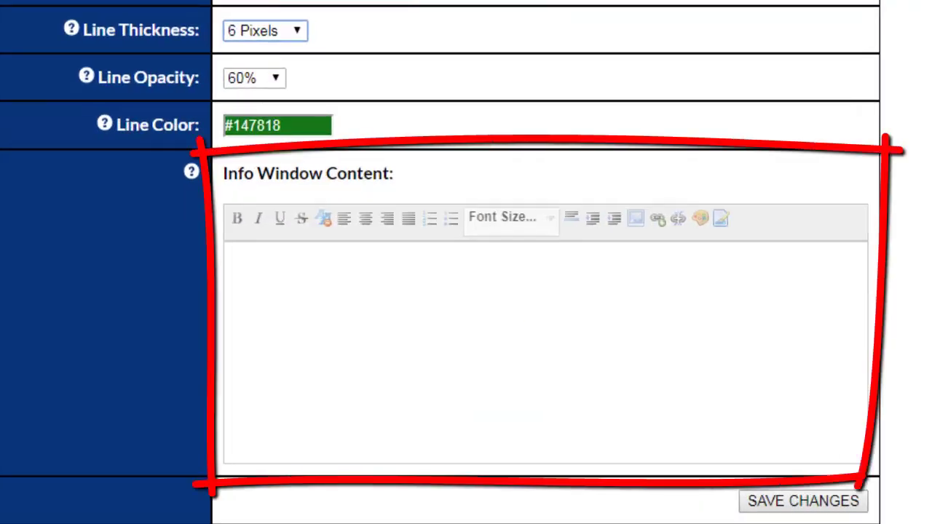
click(235, 255)
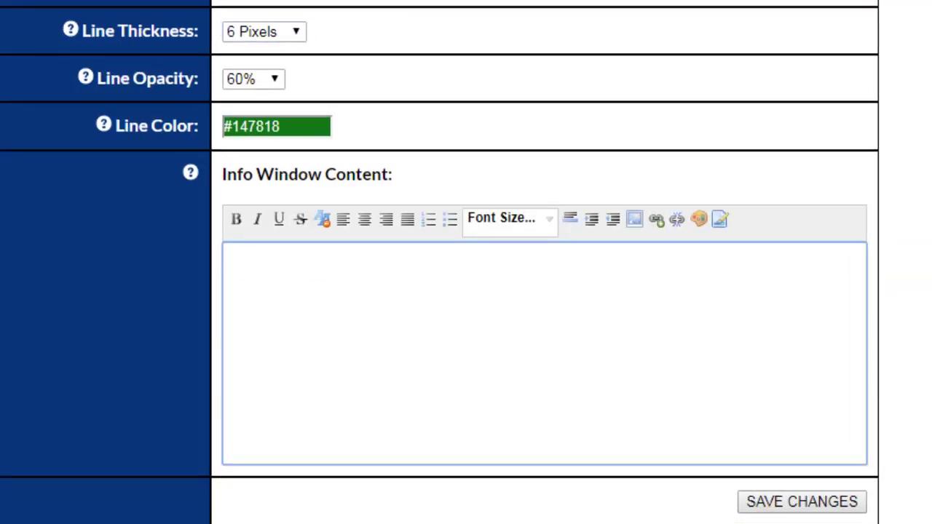
text(Julia Davis Park Shuttle  Explore Zoo B)
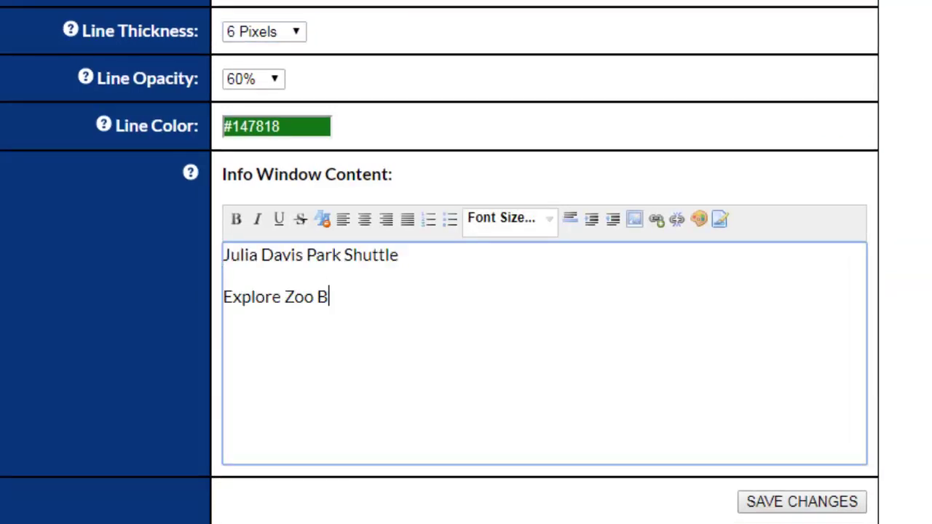
text(oise, browse museums, rent a paddle boat on the pond, sto)
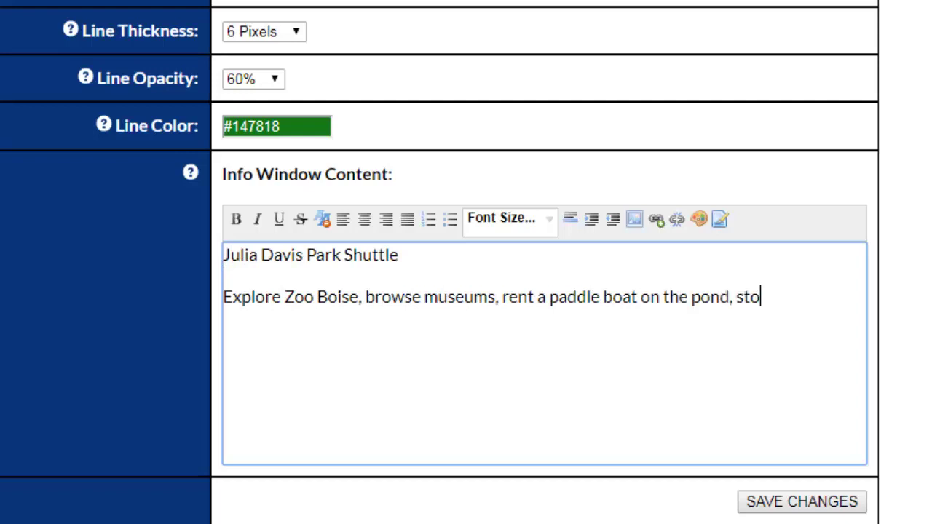
text(p and smell the roses in the rose garden...this shuttle will help you do it all)
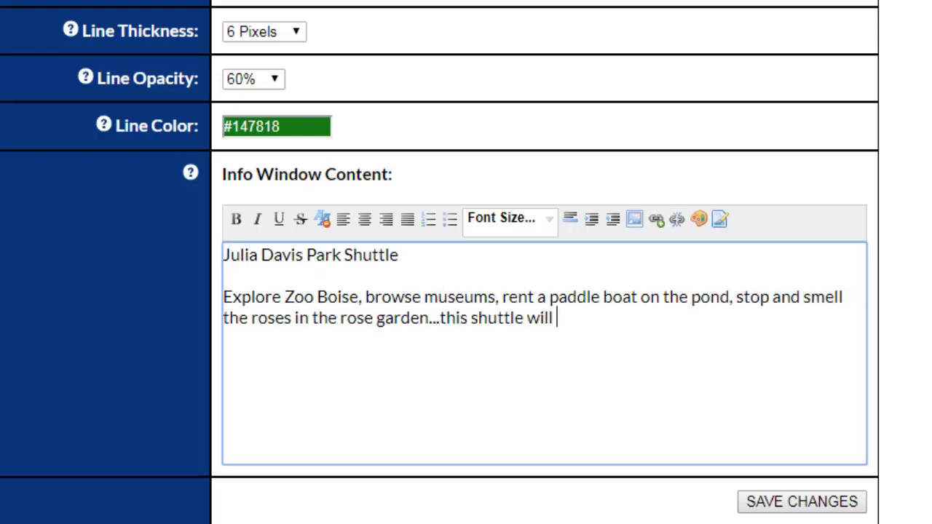
- Add the lines "Saturday and Sunday only", "9am-9pm" and "*Sorry, no pets allowed on the shuttle" below the description
scroll(466, 291, down, 1)
text(Saturday and Sunday only)
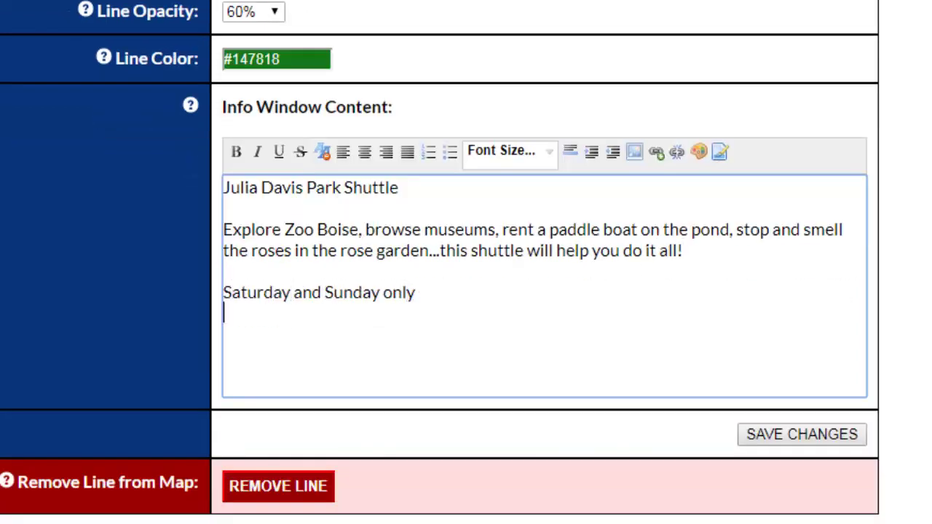
text( 9am-9pm  *Sorry, no pets allowed on the shuttle)
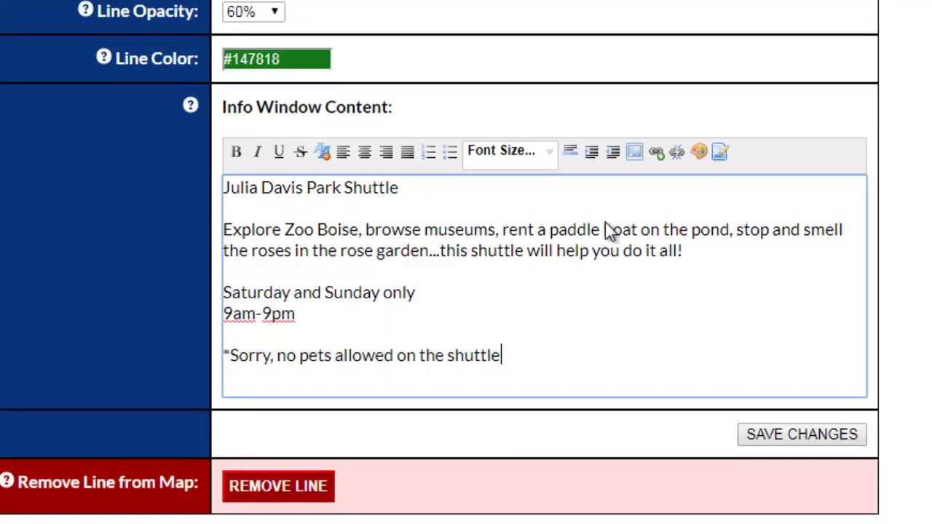
- Make the heading "Julia Davis Park Shuttle" bold and underlined, with font size 4 (14pt)
drag(399, 187, 223, 188)
click(236, 151)
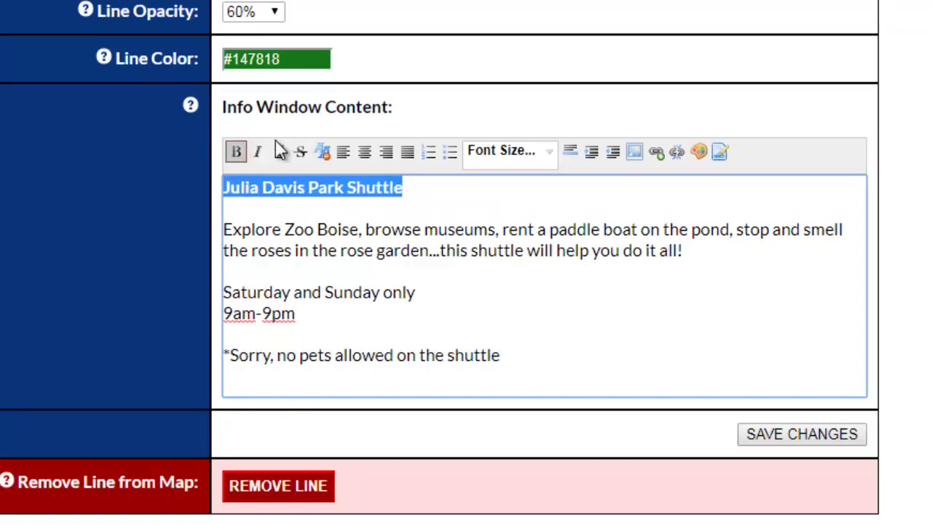
drag(404, 187, 223, 187)
click(279, 153)
click(549, 152)
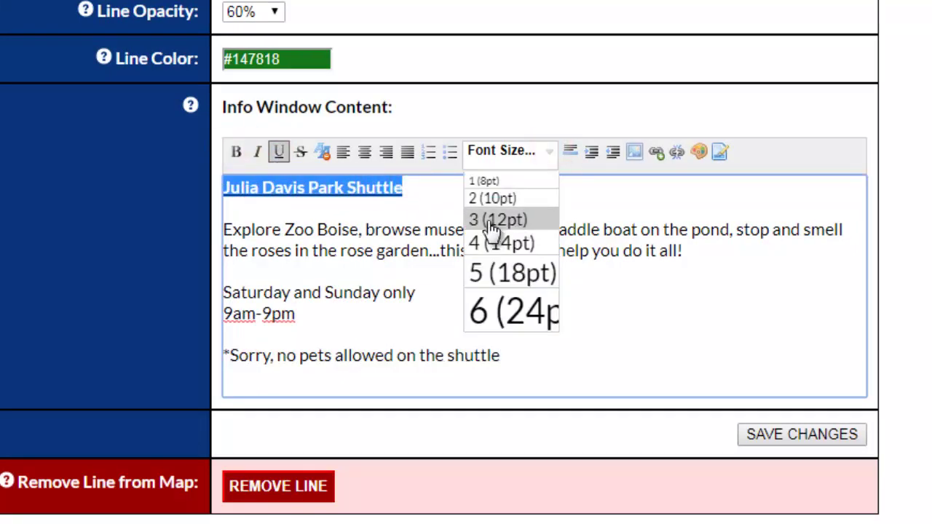
click(498, 241)
- Color the "Saturday and Sunday only" and "9am-9pm" lines dark blue and make them bold
drag(223, 295, 387, 294)
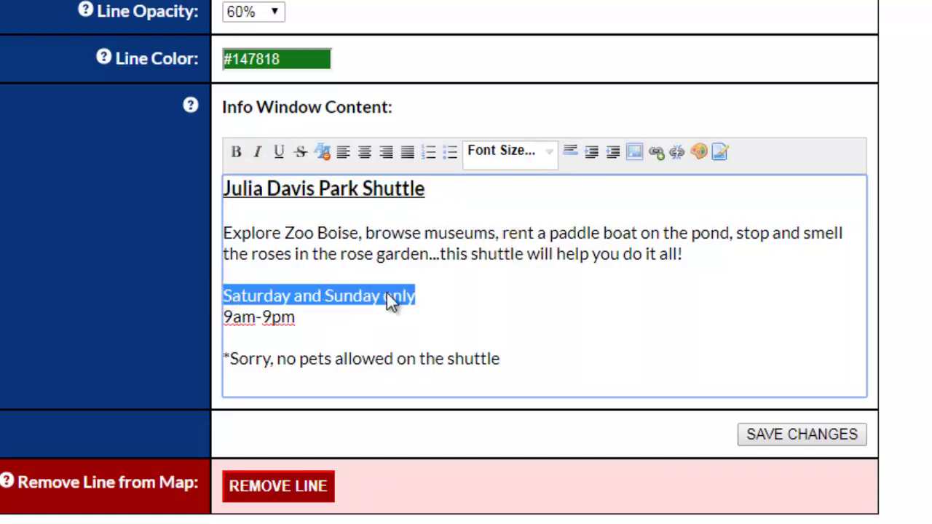
click(698, 152)
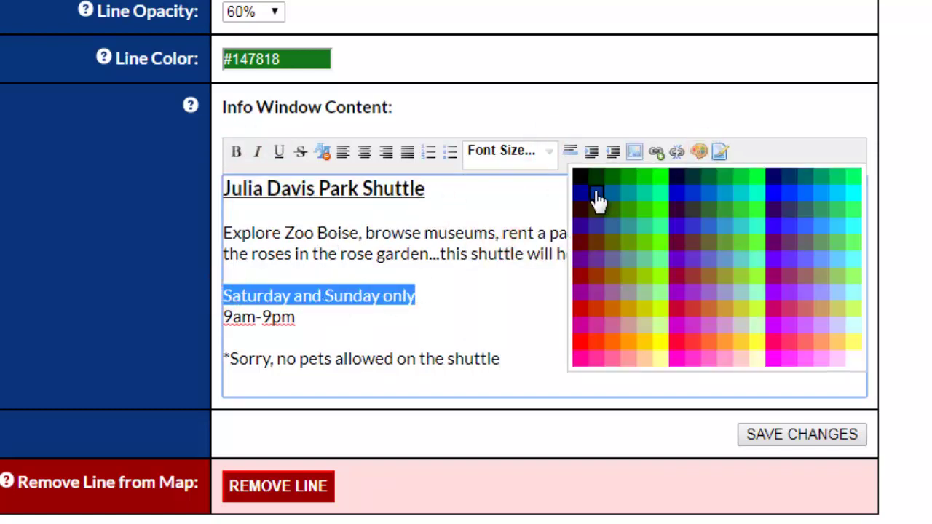
click(599, 198)
drag(224, 317, 295, 317)
click(699, 151)
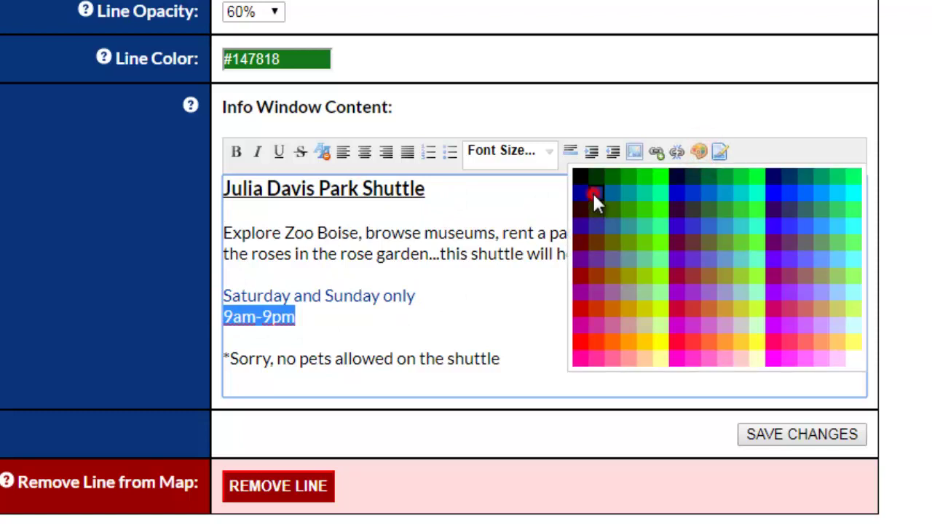
click(593, 191)
drag(223, 296, 297, 318)
key(ctrl+b)
key(Right)
- Italicize the line "*Sorry, no pets allowed on the shuttle"
drag(226, 359, 501, 359)
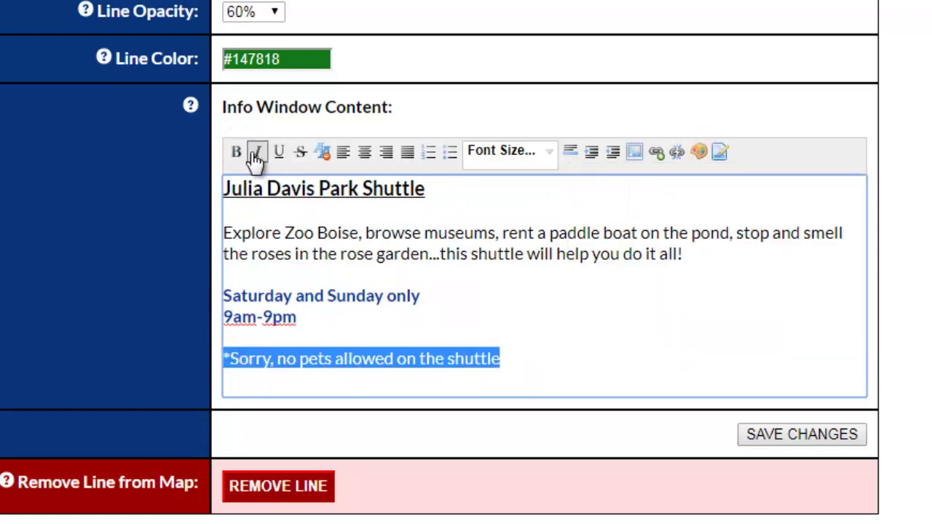
click(257, 152)
click(537, 366)
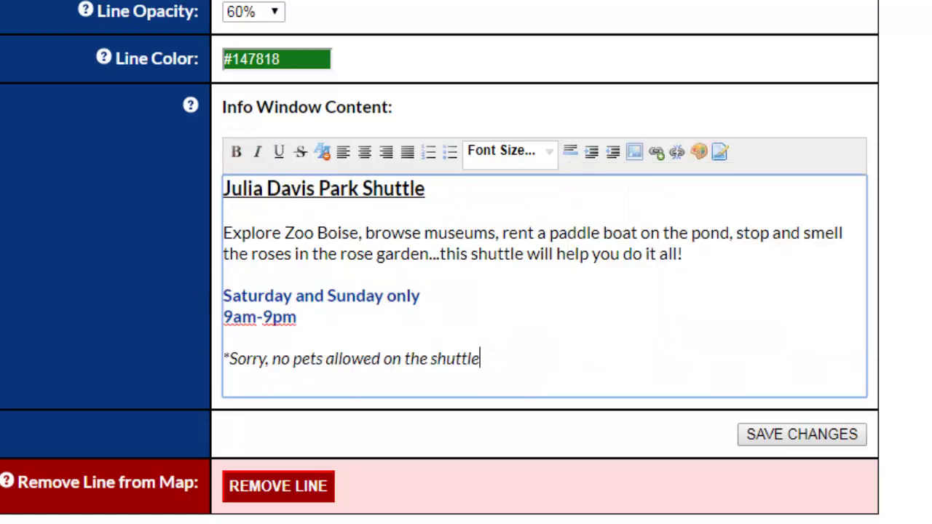
- Save the line changes, view the route's info window on the map and close it again
click(823, 437)
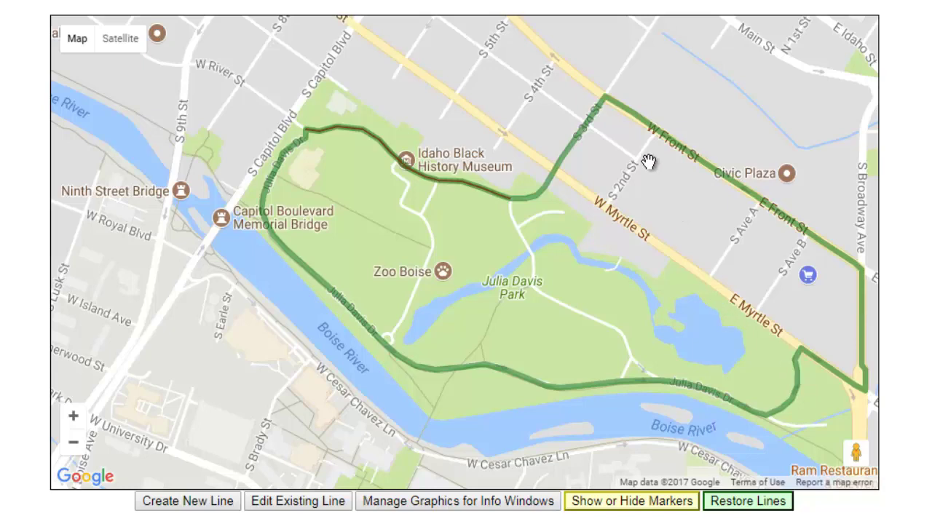
click(624, 110)
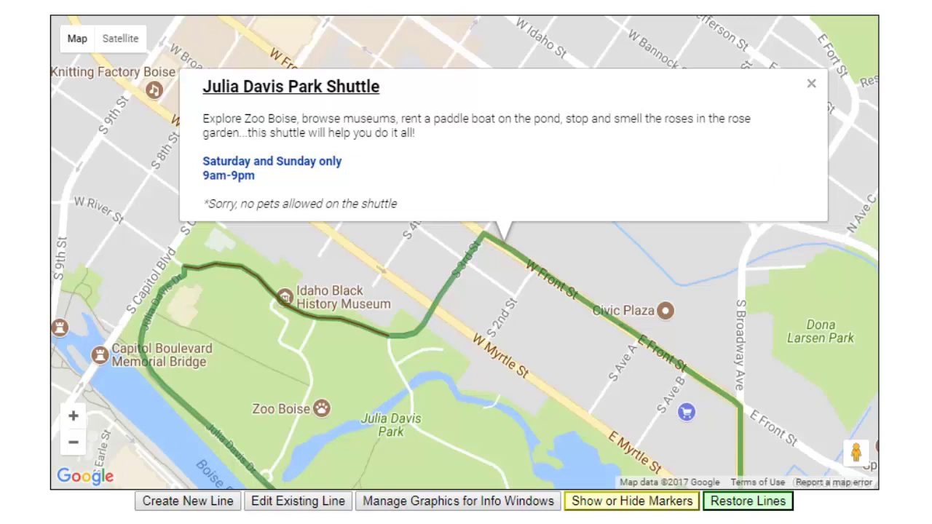
click(811, 86)
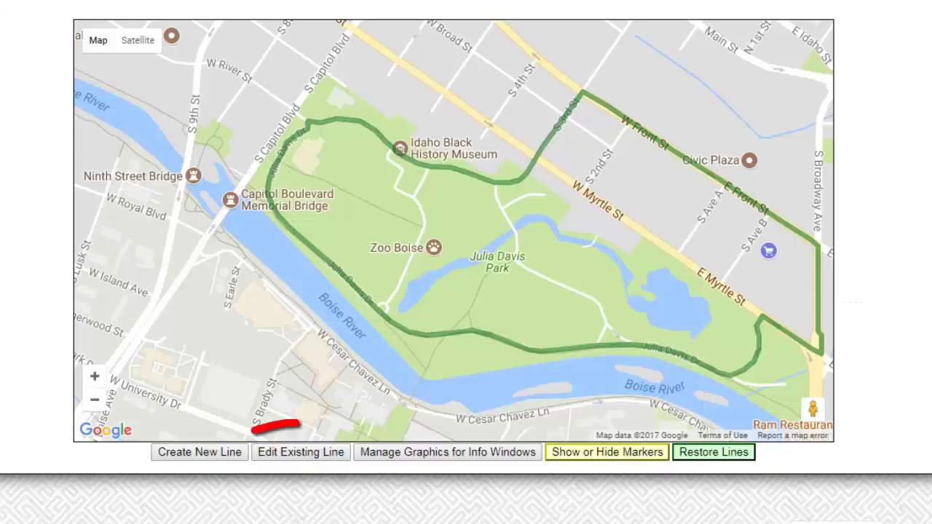
- Start editing an existing line and select the green shuttle route on W Front St
click(295, 454)
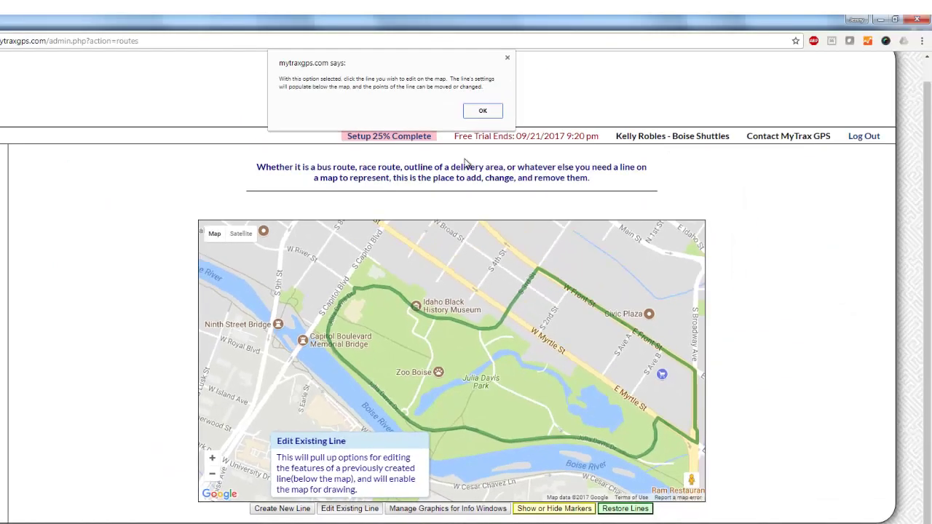
click(482, 111)
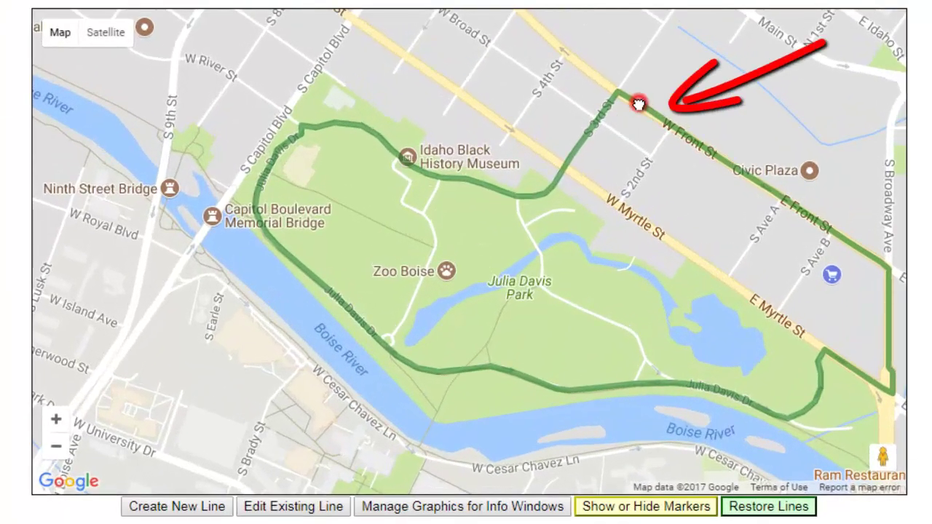
click(642, 111)
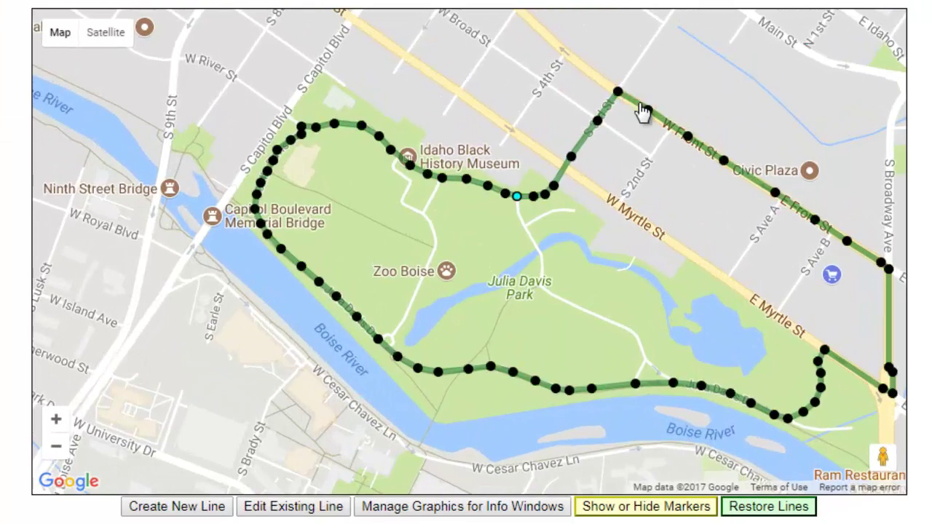
- Delete the route's two end points on Julia Davis Dr next to the start point near S 3rd St
click(57, 421)
drag(762, 231, 385, 321)
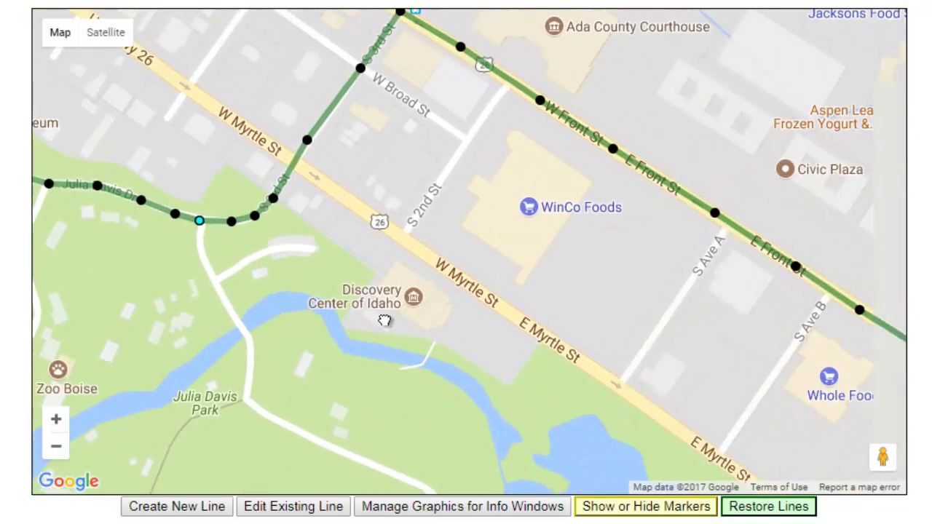
click(186, 230)
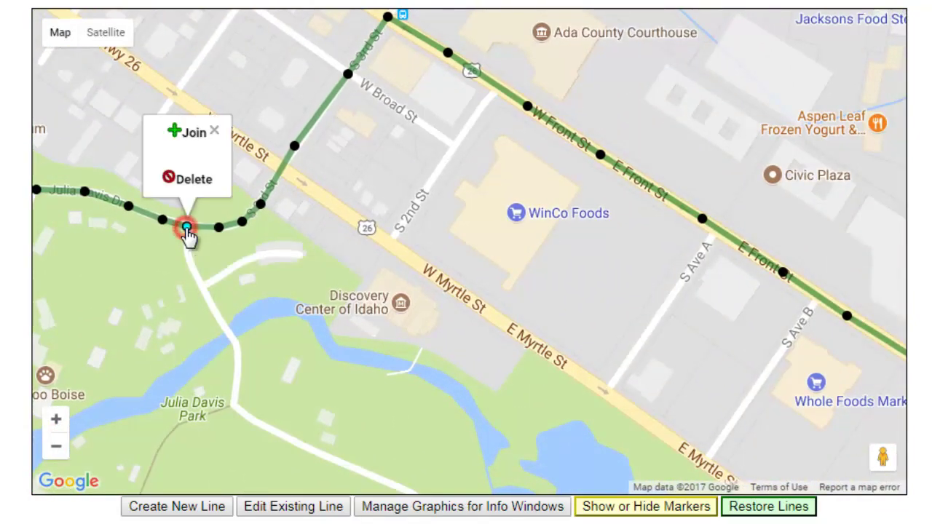
click(170, 183)
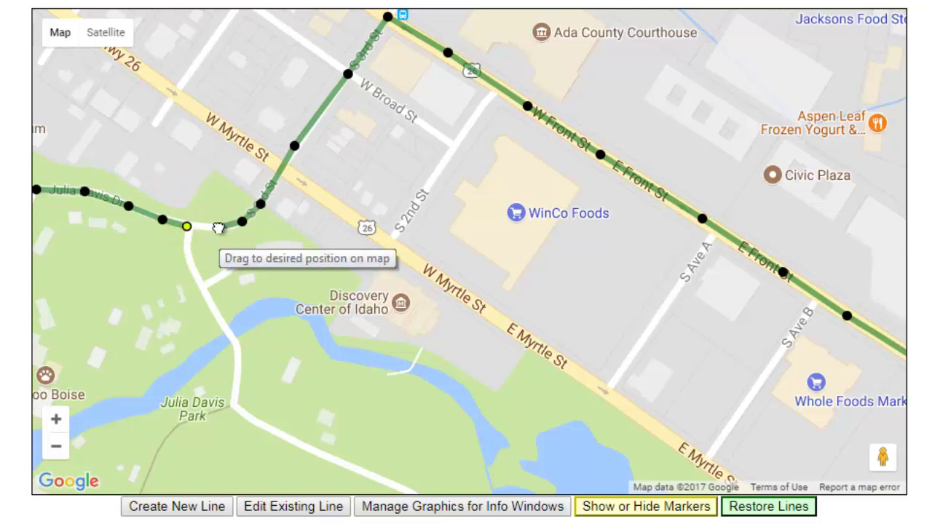
click(218, 228)
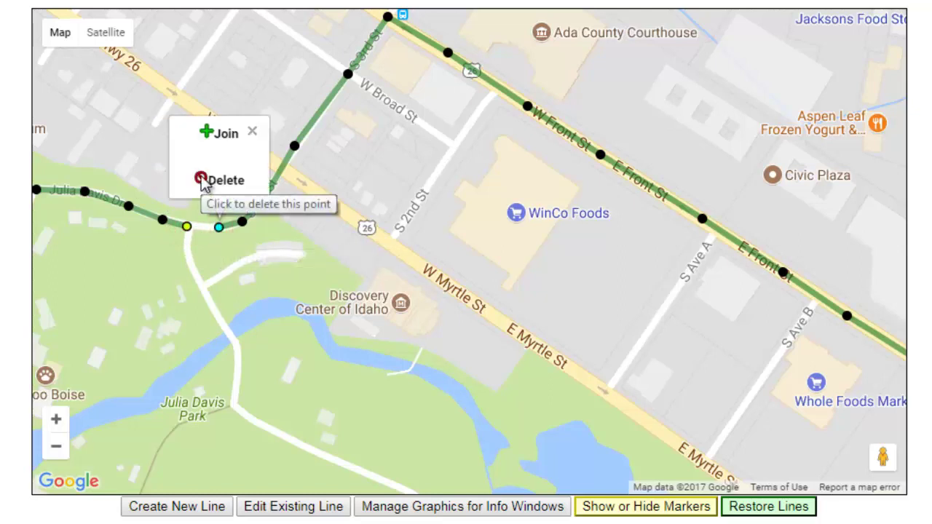
click(202, 182)
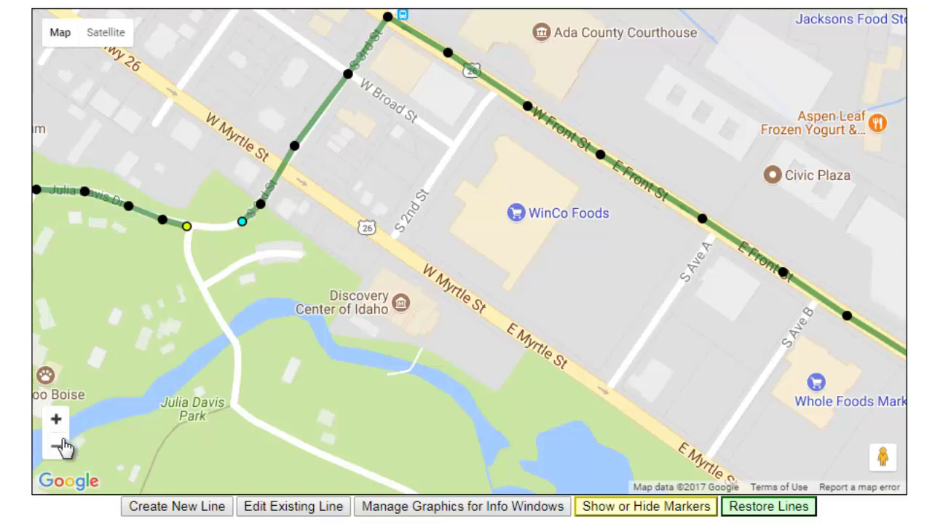
- Delete the route points along S 3rd St, Front St and S Broadway Ave, back to the park exit at E Myrtle St
click(61, 447)
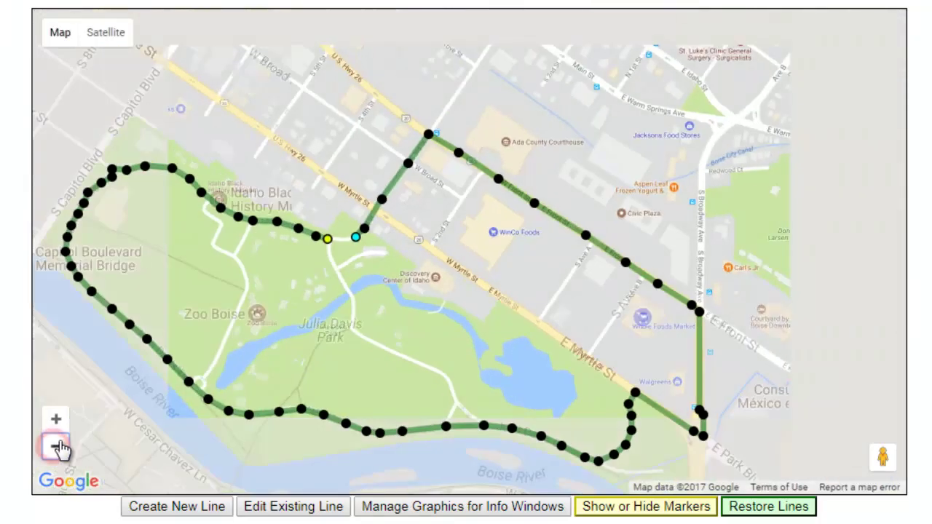
drag(500, 357, 492, 298)
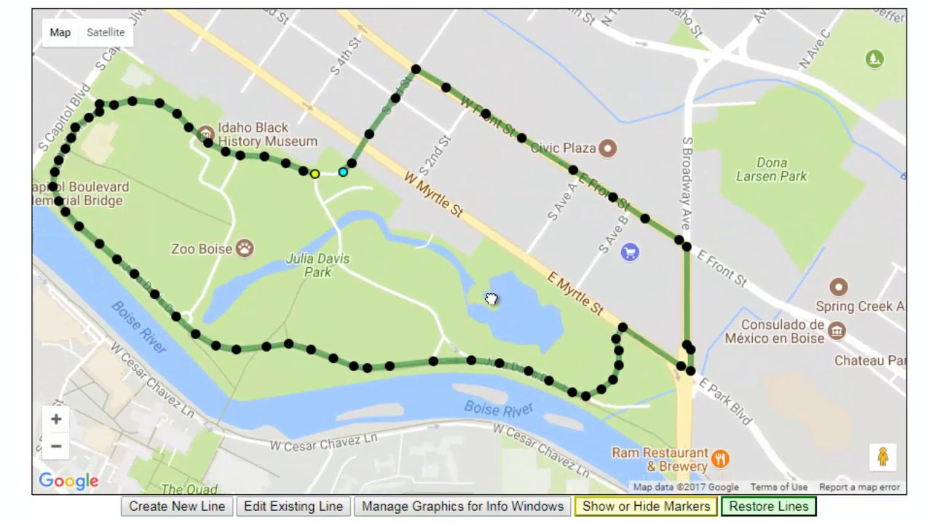
click(343, 173)
click(325, 124)
click(352, 166)
click(334, 126)
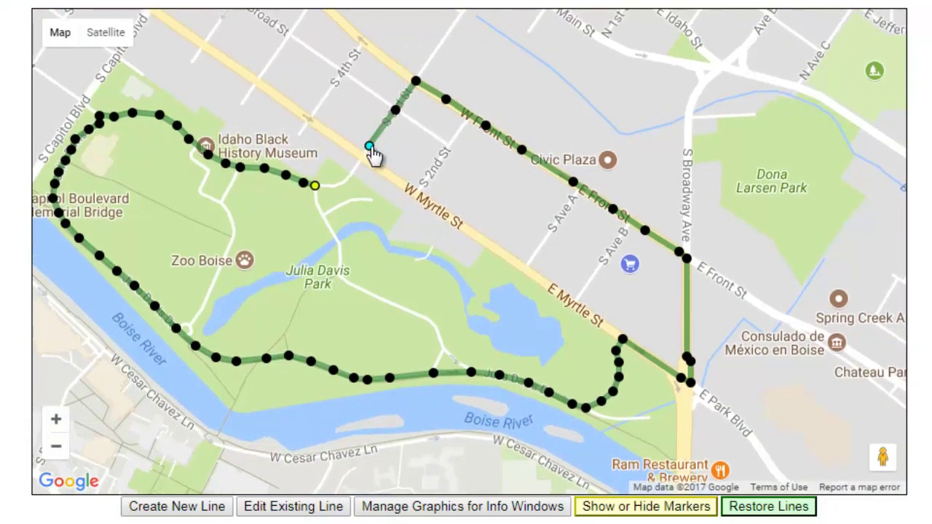
click(369, 146)
click(352, 126)
click(394, 139)
click(380, 127)
click(416, 147)
click(400, 128)
click(445, 193)
click(430, 146)
click(486, 219)
click(469, 173)
click(521, 244)
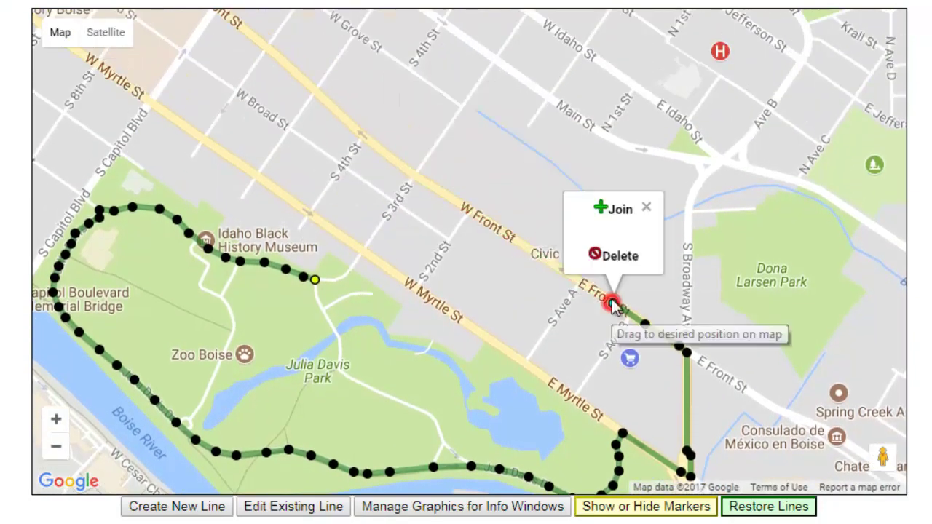
click(680, 350)
click(676, 255)
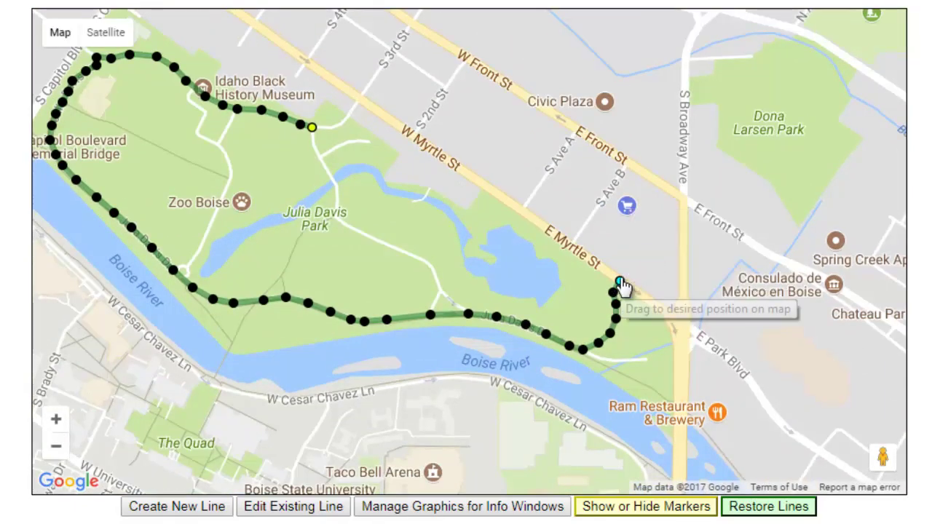
- Move the route points from the E Myrtle St park exit onto the inner park road running south from the start point near S 3rd St
drag(619, 281, 321, 152)
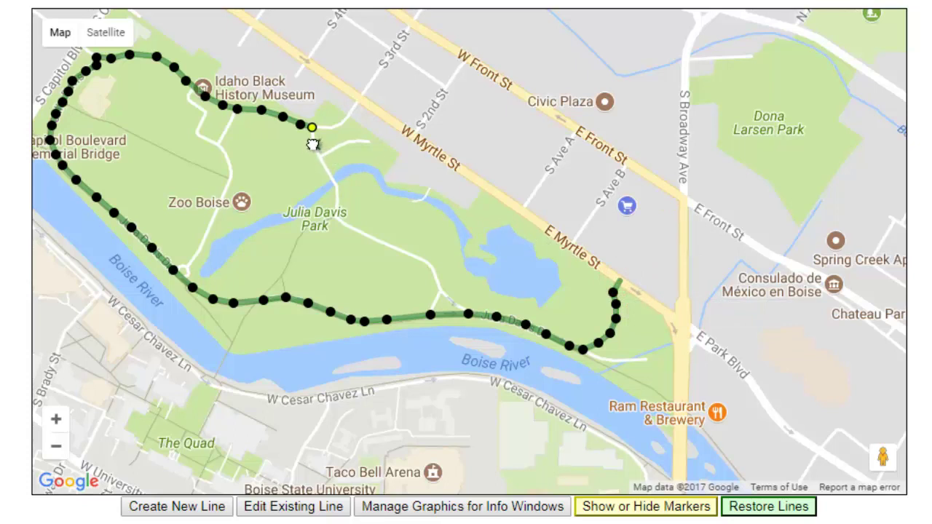
drag(313, 144, 312, 146)
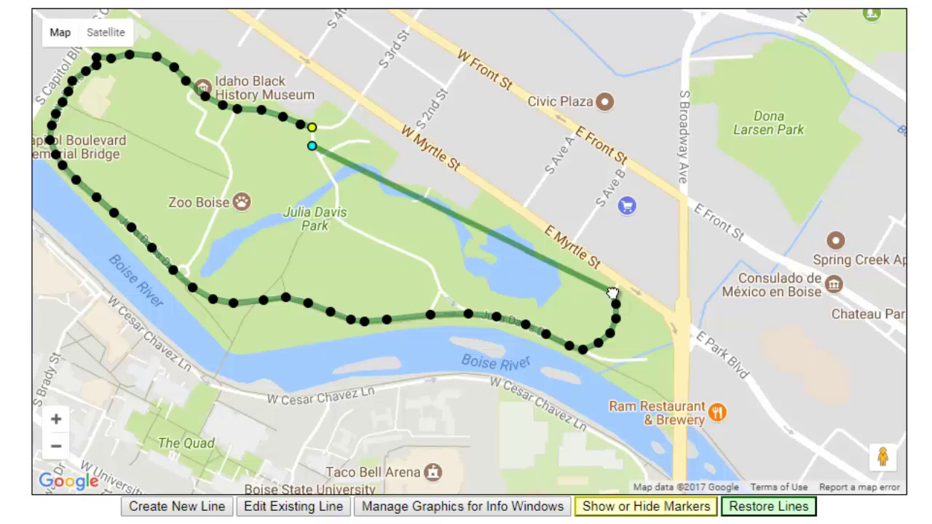
drag(612, 293, 329, 176)
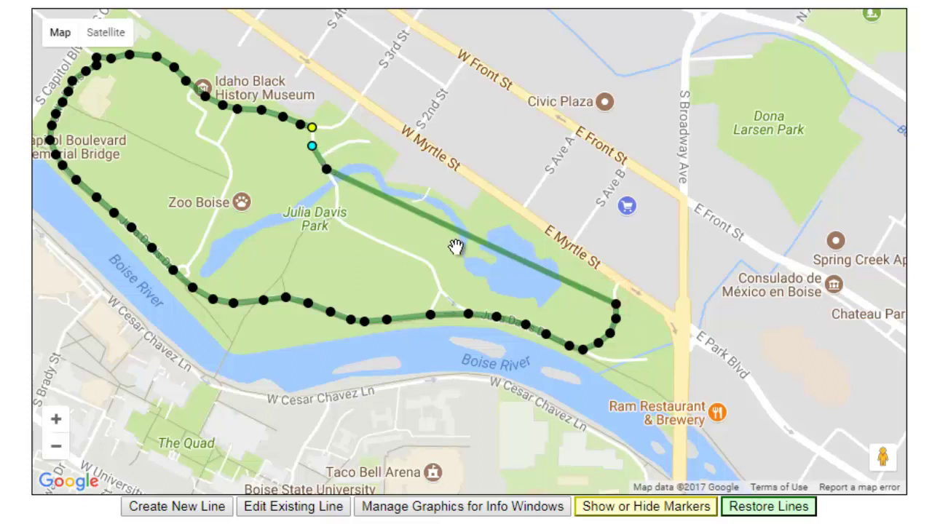
click(614, 303)
mouse_move(452, 243)
mouse_down()
mouse_move(348, 196)
mouse_move(616, 322)
mouse_move(595, 340)
mouse_up()
drag(731, 441, 413, 328)
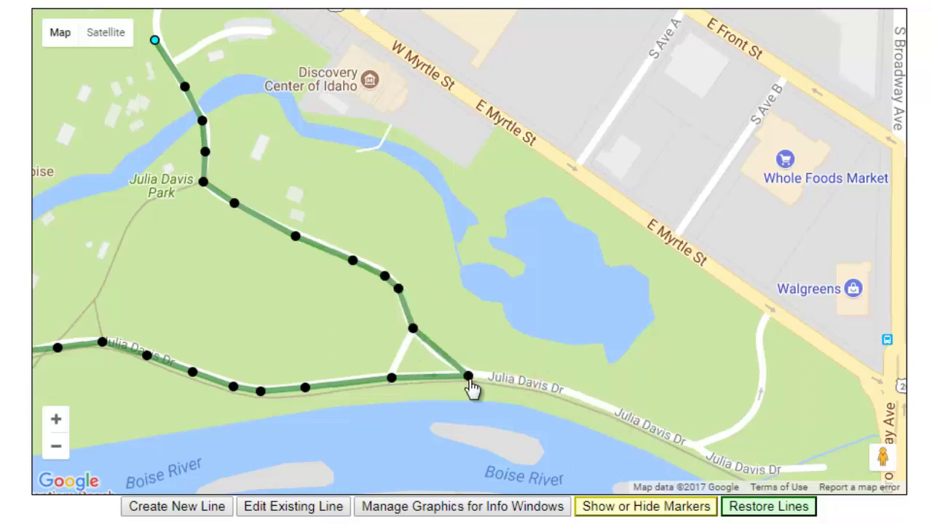
- Move the route point at the eastern Julia Davis Dr junction onto the short connector between the inner park road and Julia Davis Dr
click(469, 377)
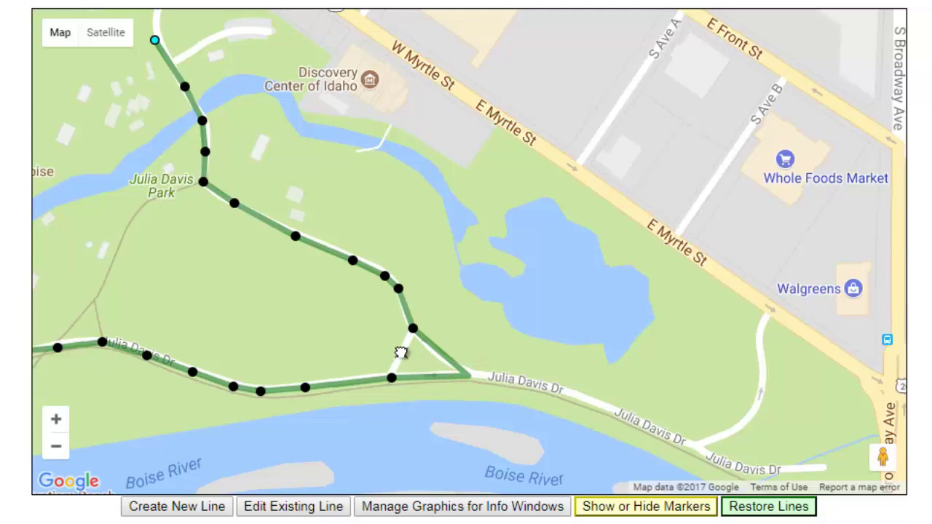
click(401, 353)
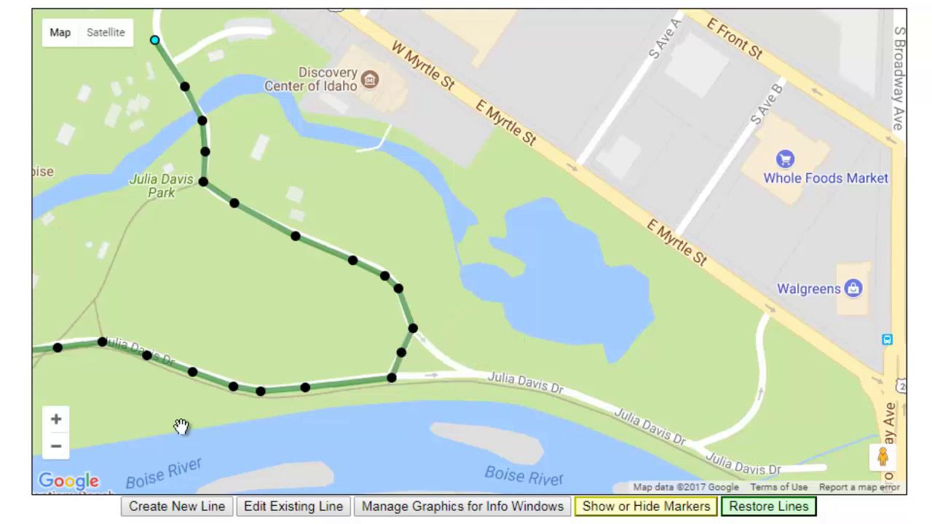
click(58, 451)
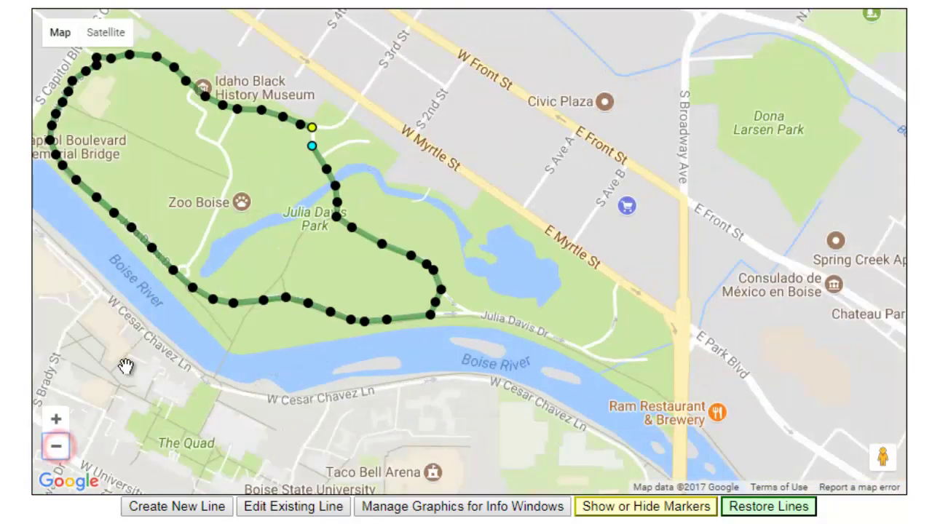
- Join the route to its start point near S 3rd St to close the loop, and save the line changes
drag(221, 230, 373, 316)
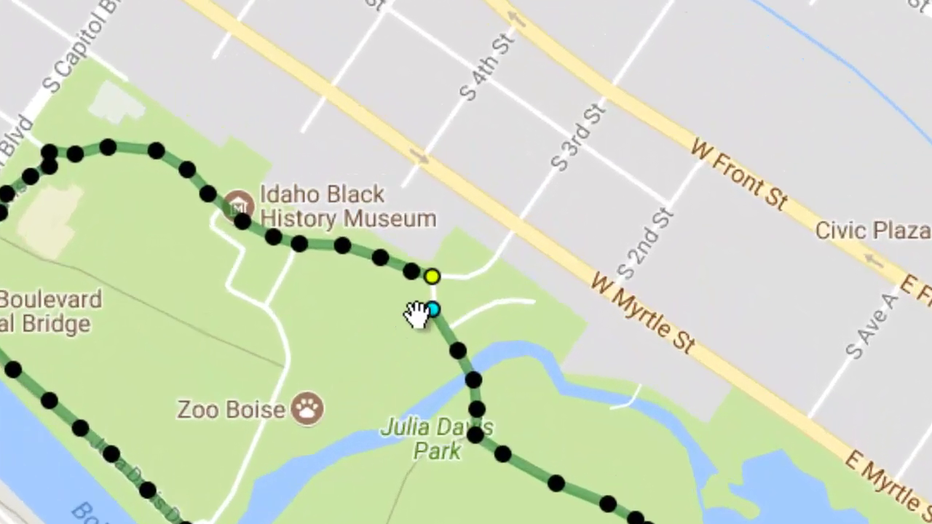
click(432, 277)
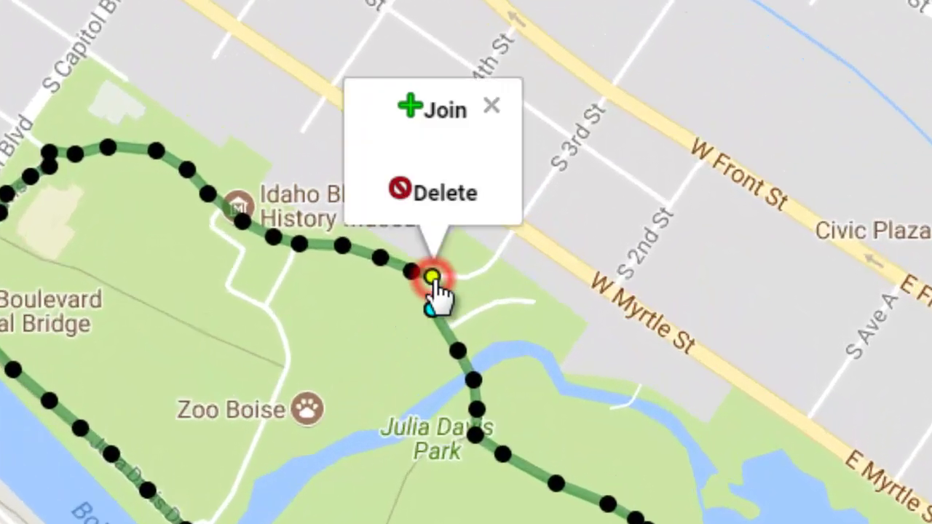
click(413, 111)
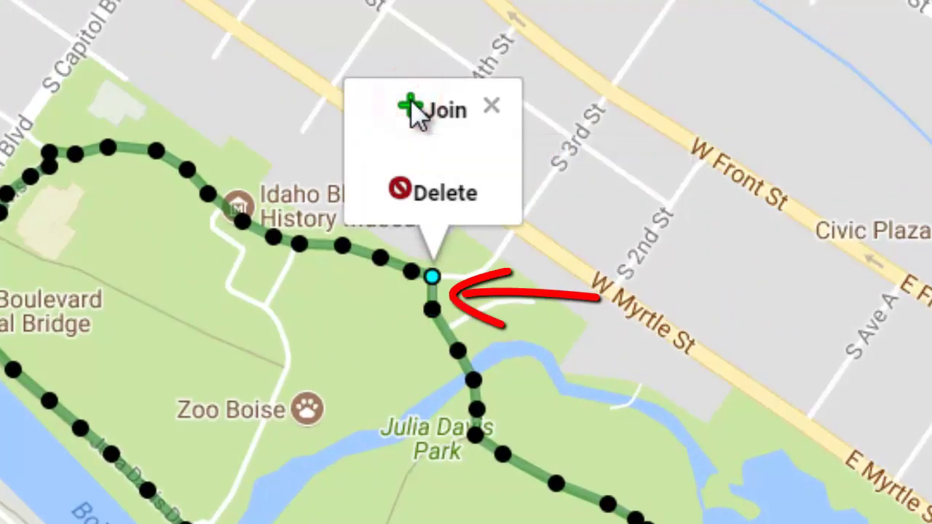
click(493, 102)
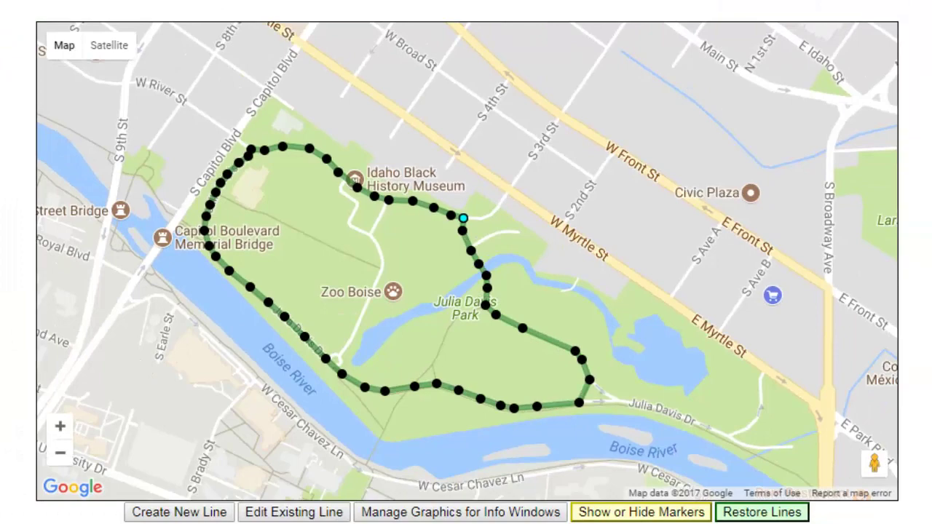
scroll(466, 262, down, 2)
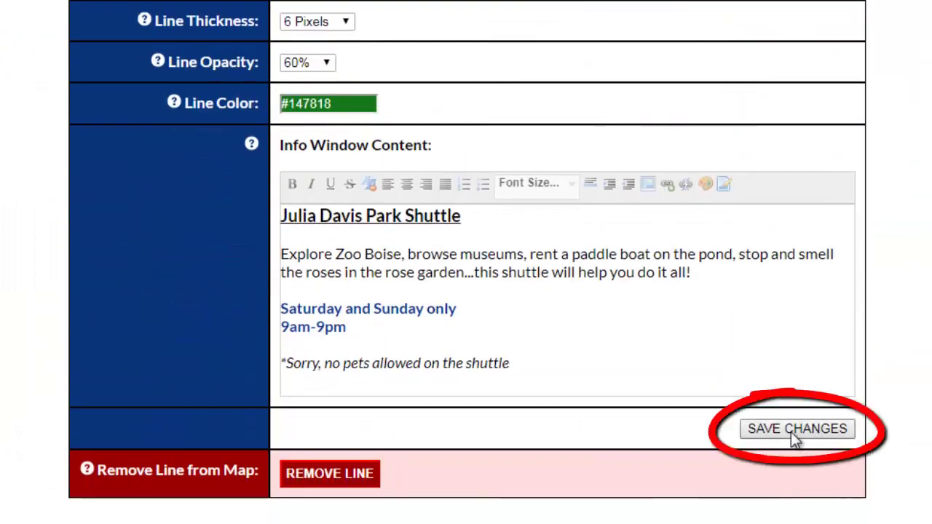
click(793, 430)
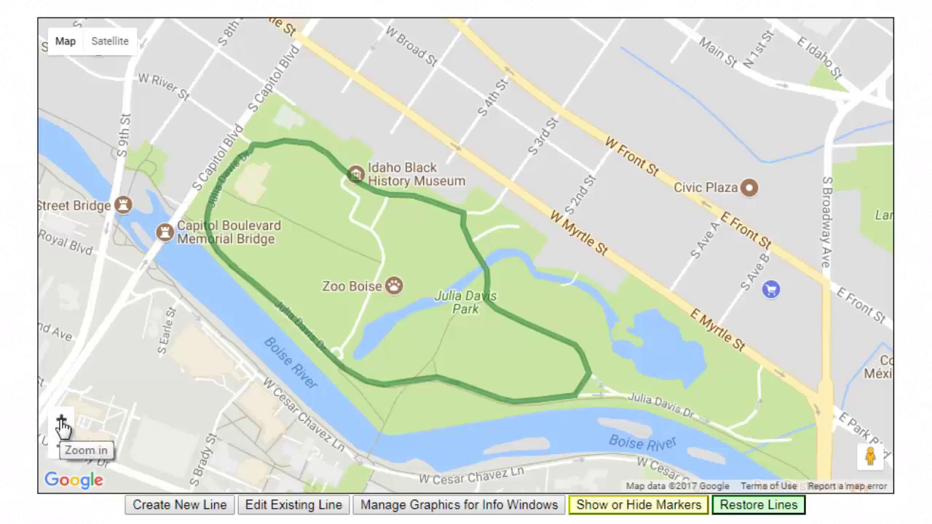
- Select the saved route for editing and center its two points northwest of the Boise Art Museum on Julia Davis Dr
click(62, 423)
click(62, 423)
drag(523, 215, 894, 339)
drag(460, 358, 459, 390)
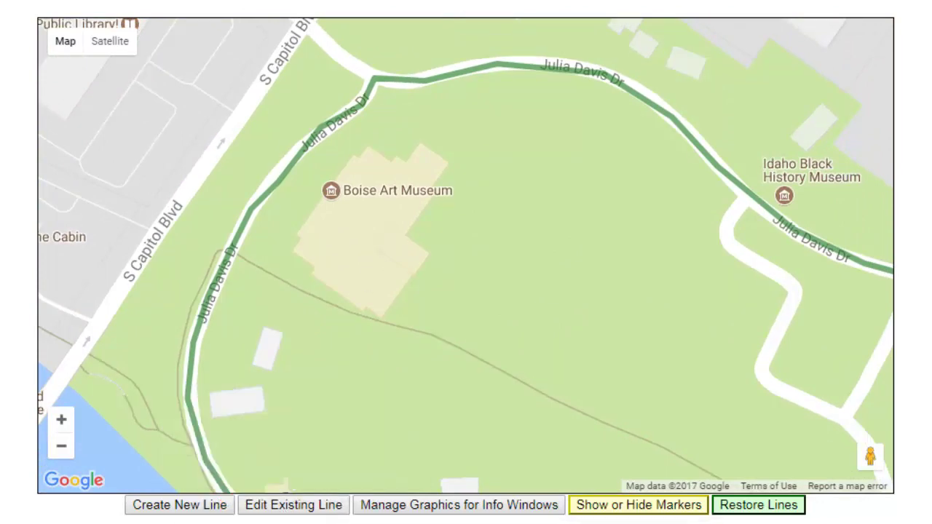
click(354, 119)
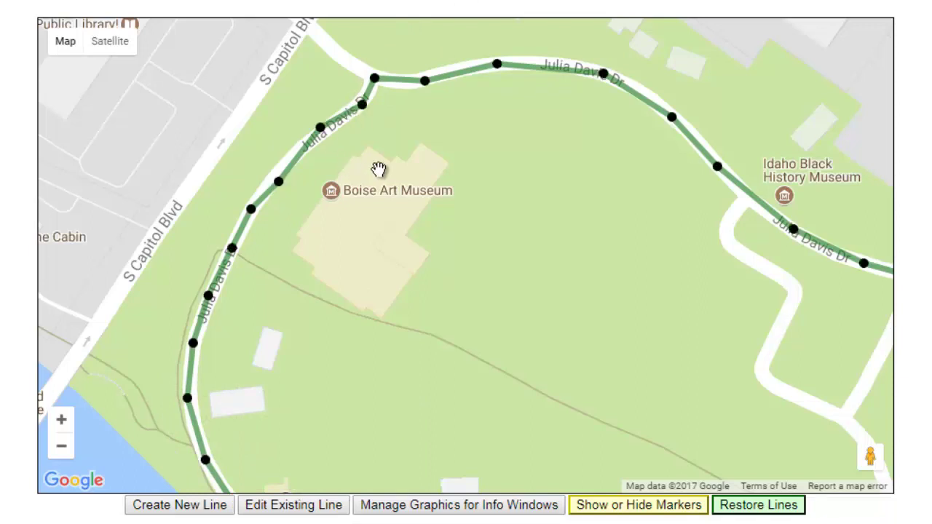
drag(321, 126, 322, 134)
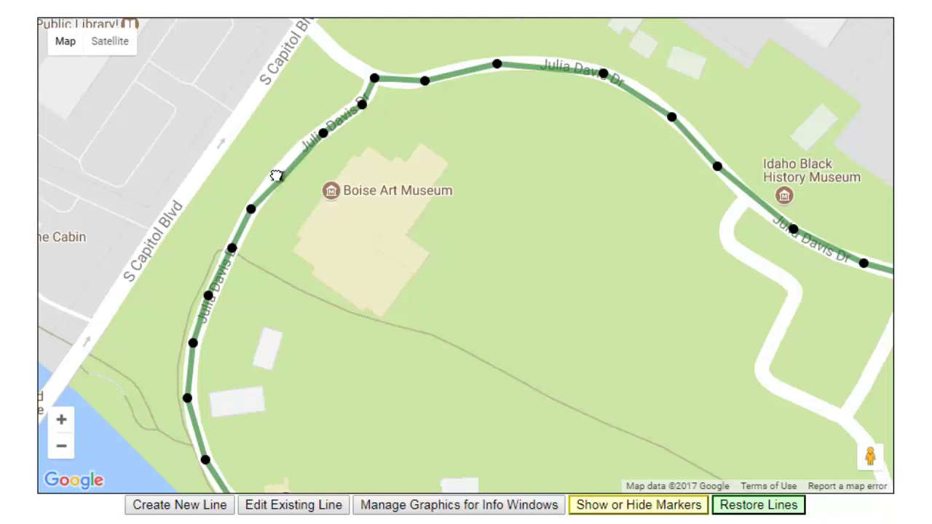
drag(278, 181, 277, 176)
- Fine-tune the route points farther along Julia Davis Dr and at both ends of the short connector so they follow the road
drag(356, 305, 354, 109)
drag(626, 415, 349, 138)
drag(575, 408, 411, 254)
drag(573, 288, 575, 292)
drag(486, 298, 489, 298)
drag(816, 372, 273, 249)
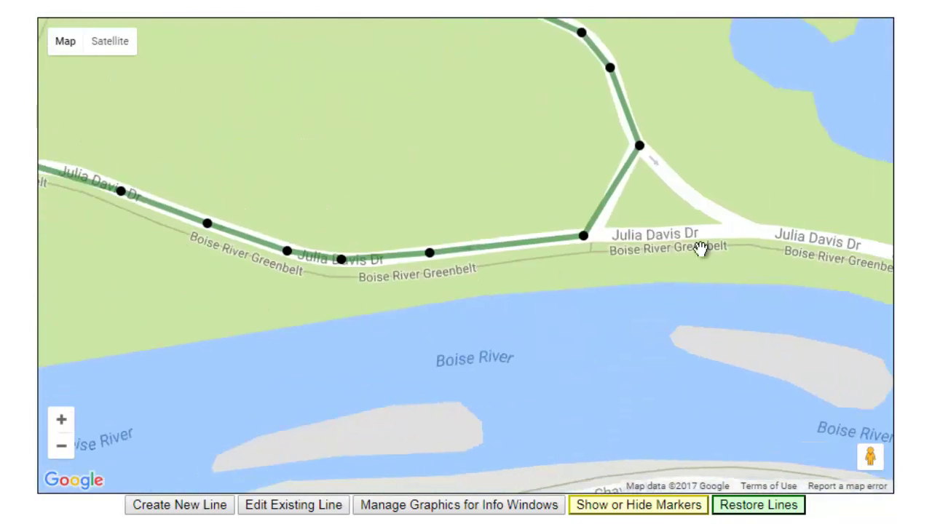
drag(702, 250, 553, 369)
drag(435, 355, 446, 355)
drag(492, 267, 490, 264)
- Save the adjusted point positions of the shuttle route
click(62, 446)
click(61, 446)
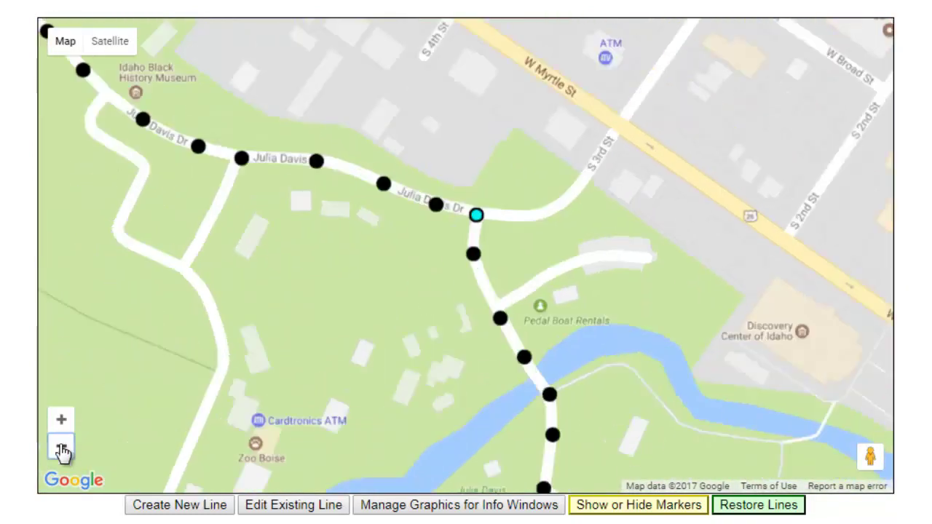
click(61, 445)
scroll(466, 291, down, 10)
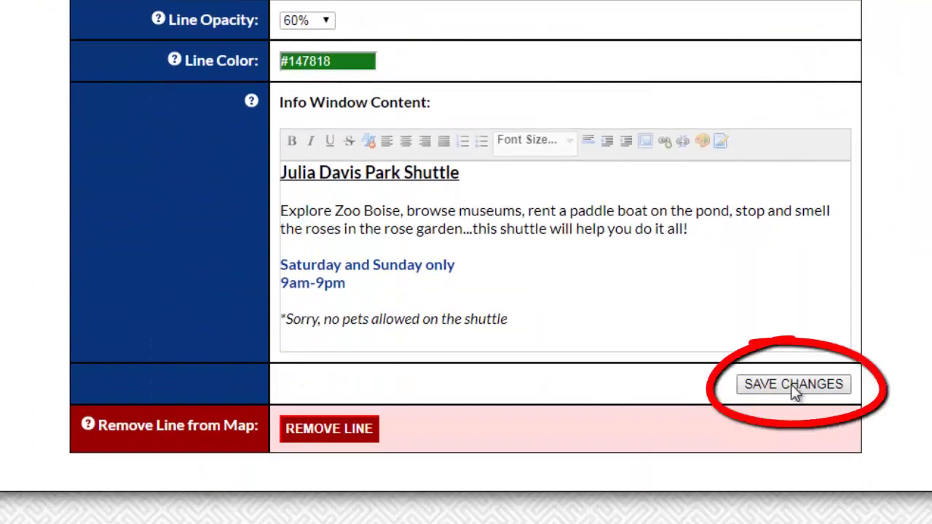
click(792, 401)
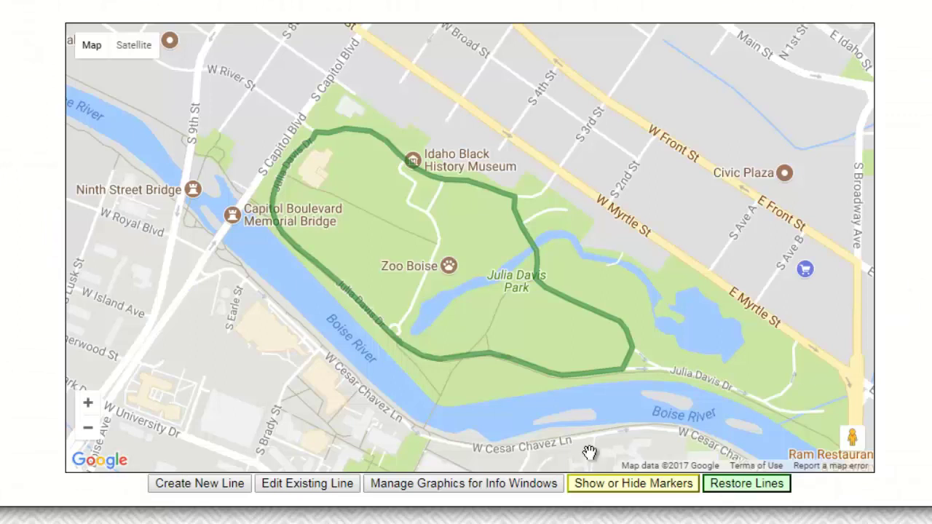
- Start editing an existing line, select the green shuttle route near the Idaho Black History Museum and remove it from the map
click(281, 491)
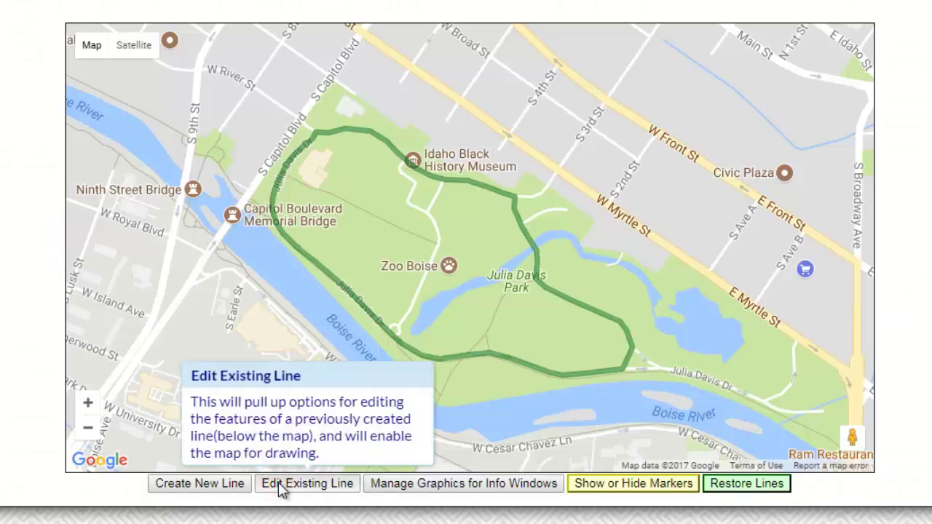
click(481, 190)
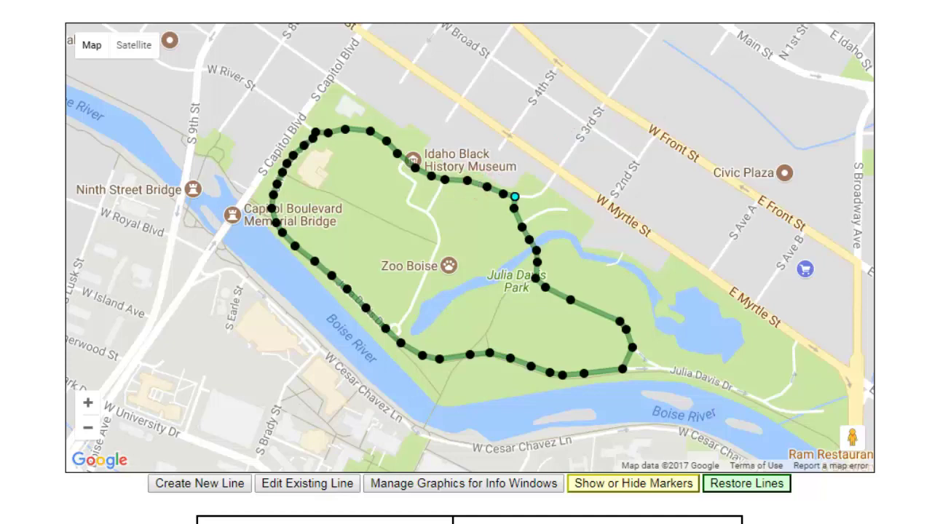
scroll(466, 262, down, 10)
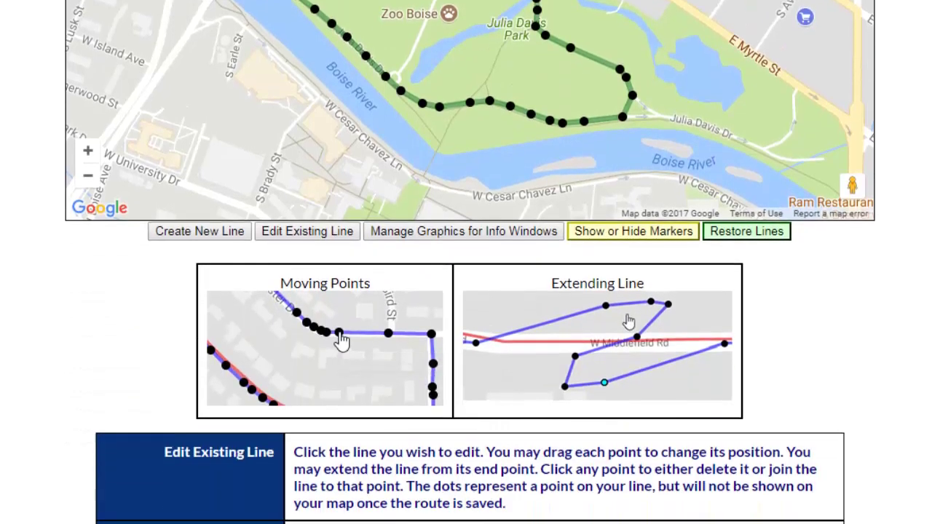
scroll(824, 337, down, 2)
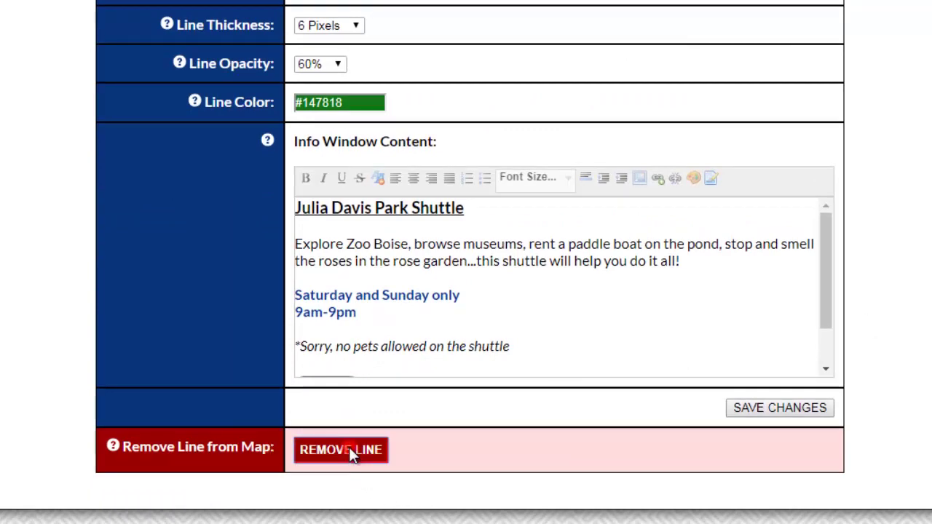
click(349, 448)
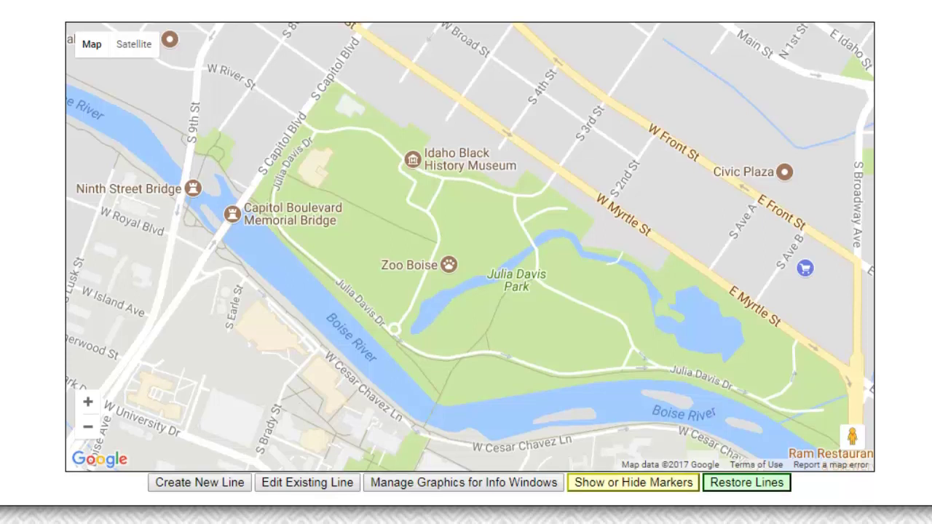
- Restore the green Julia Davis Shuttle Route from the list of previously removed lines
scroll(466, 262, down, 1)
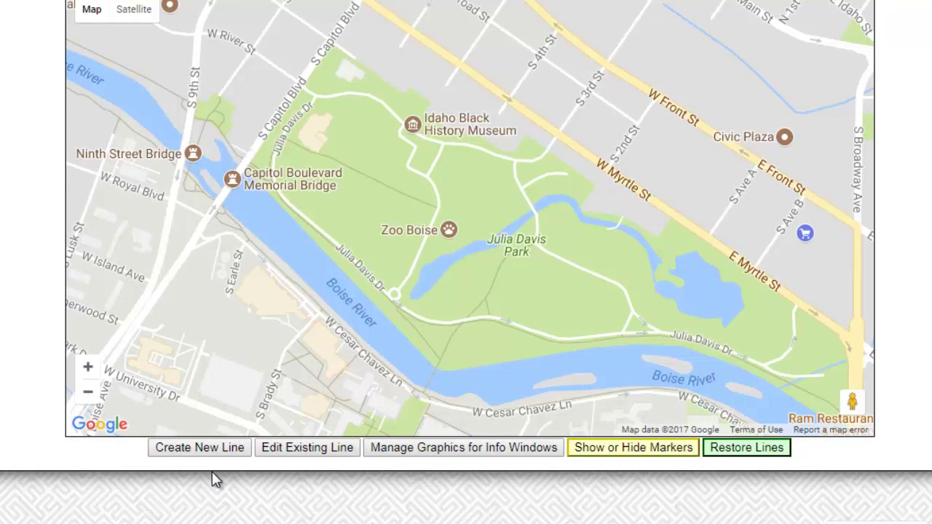
click(748, 448)
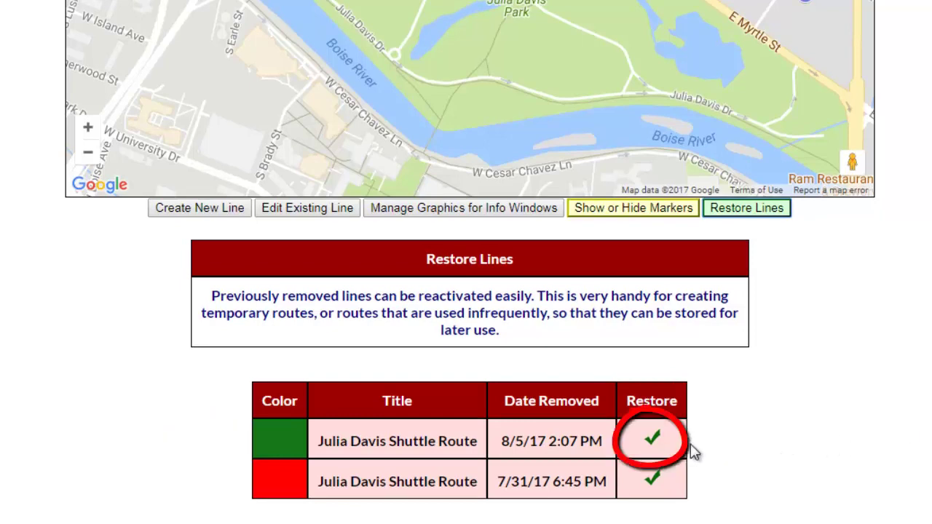
click(653, 440)
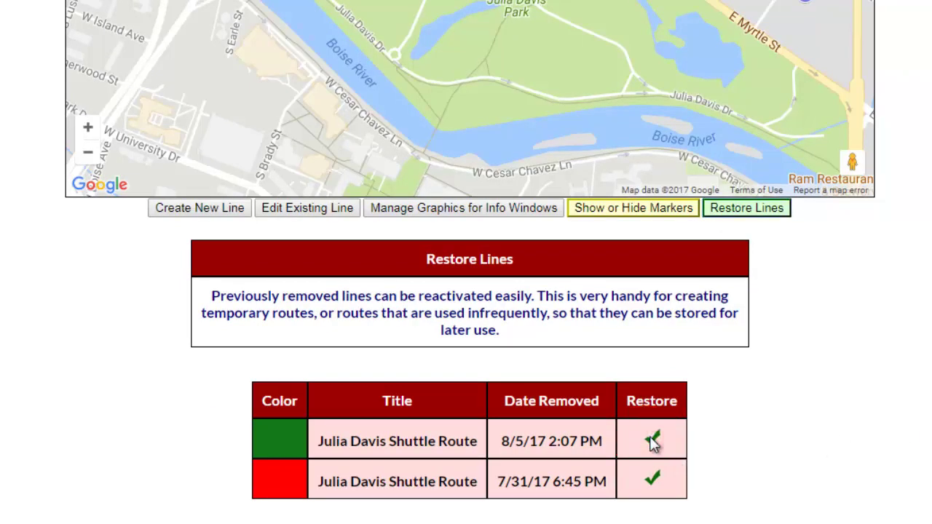